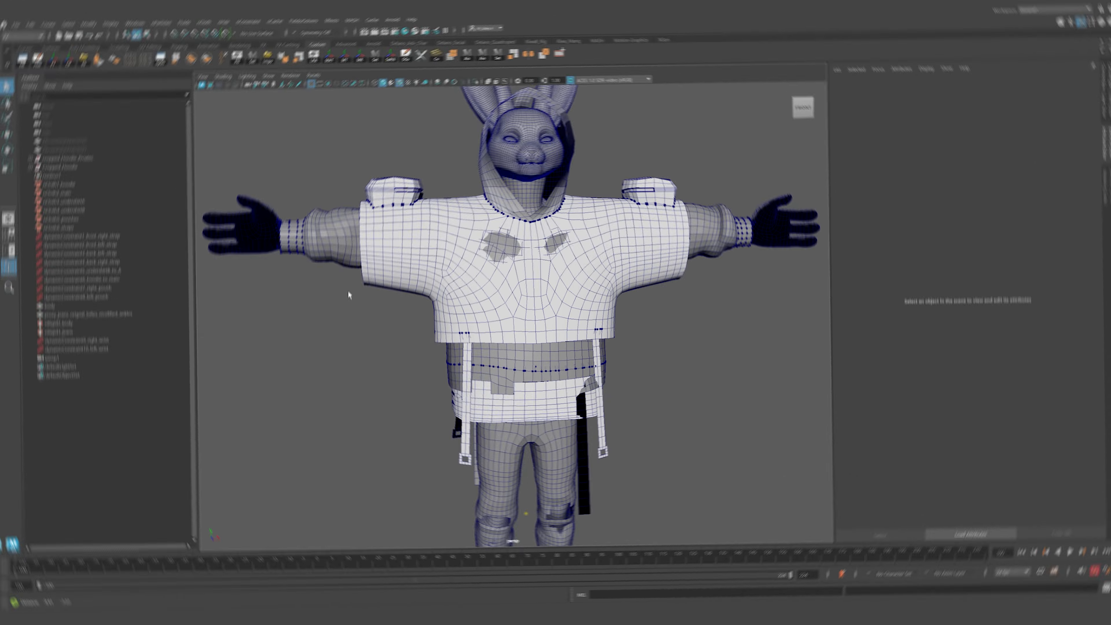
Orbit and zoom around the character to inspect the cloth setup and its constraint points.
{"action": "scroll", "coordinate": [483, 225], "scroll_direction": "up", "scroll_amount": 1}
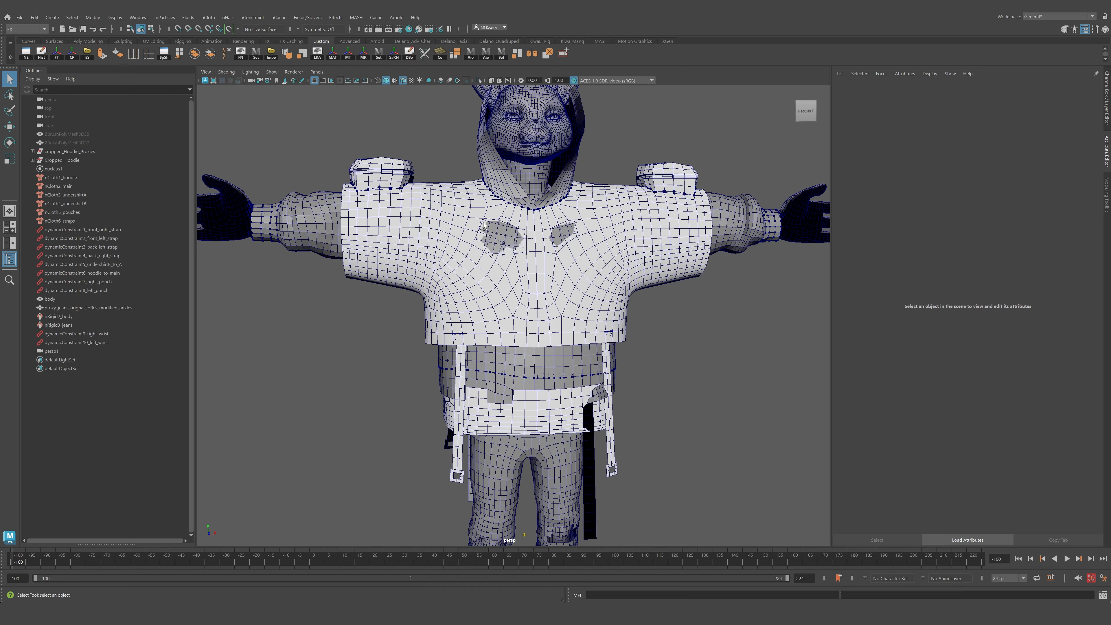
{"action": "middle_click_drag", "start_coordinate": [483, 225], "coordinate": [451, 261], "text": "alt"}
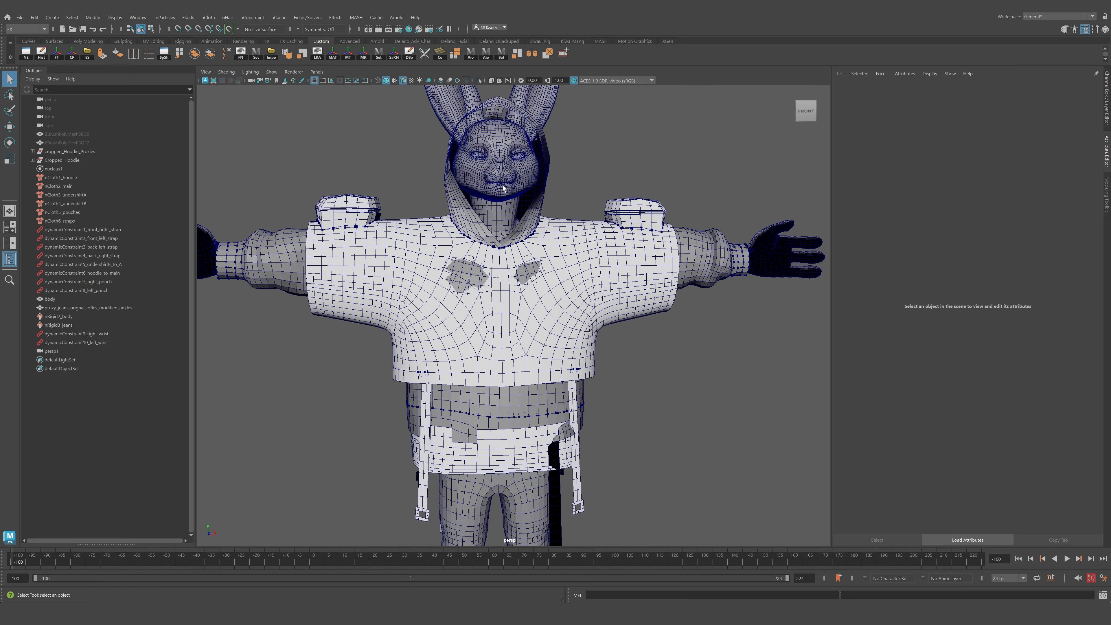
{"action": "right_click_drag", "start_coordinate": [378, 285], "coordinate": [431, 280], "text": "alt"}
{"action": "left_click_drag", "start_coordinate": [431, 281], "coordinate": [480, 277], "text": "alt"}
{"action": "right_click_drag", "start_coordinate": [479, 278], "coordinate": [346, 275], "text": "alt"}
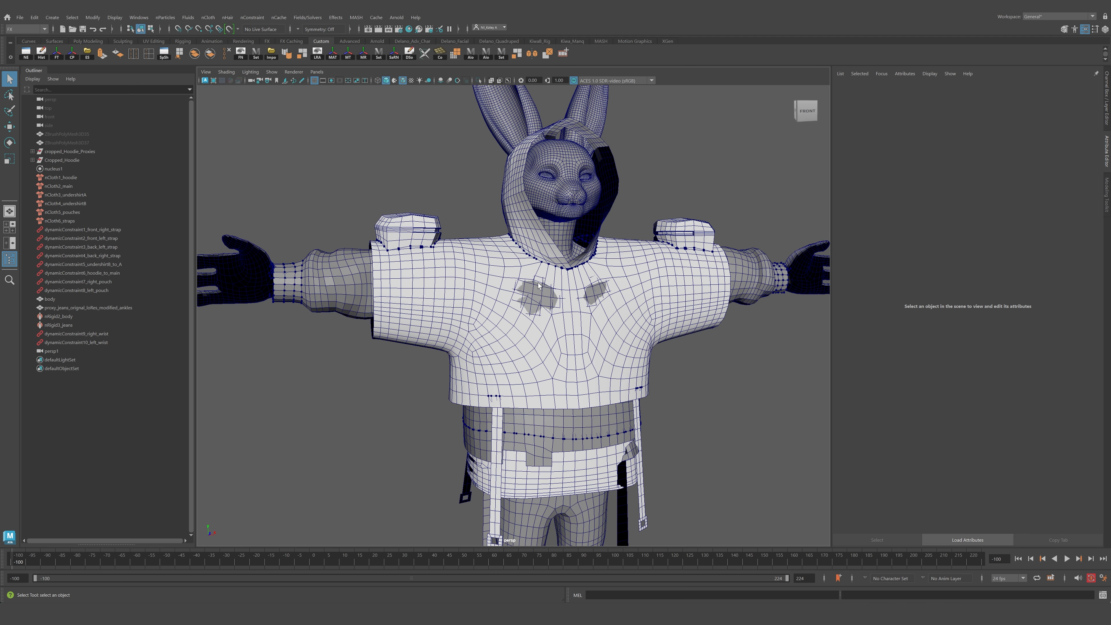
{"action": "right_click_drag", "start_coordinate": [538, 285], "coordinate": [442, 289], "text": "alt"}
{"action": "mouse_move", "coordinate": [394, 302]}
{"action": "left_mouse_down", "text": "alt"}
{"action": "mouse_move", "coordinate": [494, 306]}
{"action": "mouse_move", "coordinate": [389, 310]}
{"action": "left_mouse_up", "text": "alt"}
{"action": "right_click_drag", "start_coordinate": [245, 317], "coordinate": [307, 322], "text": "alt"}
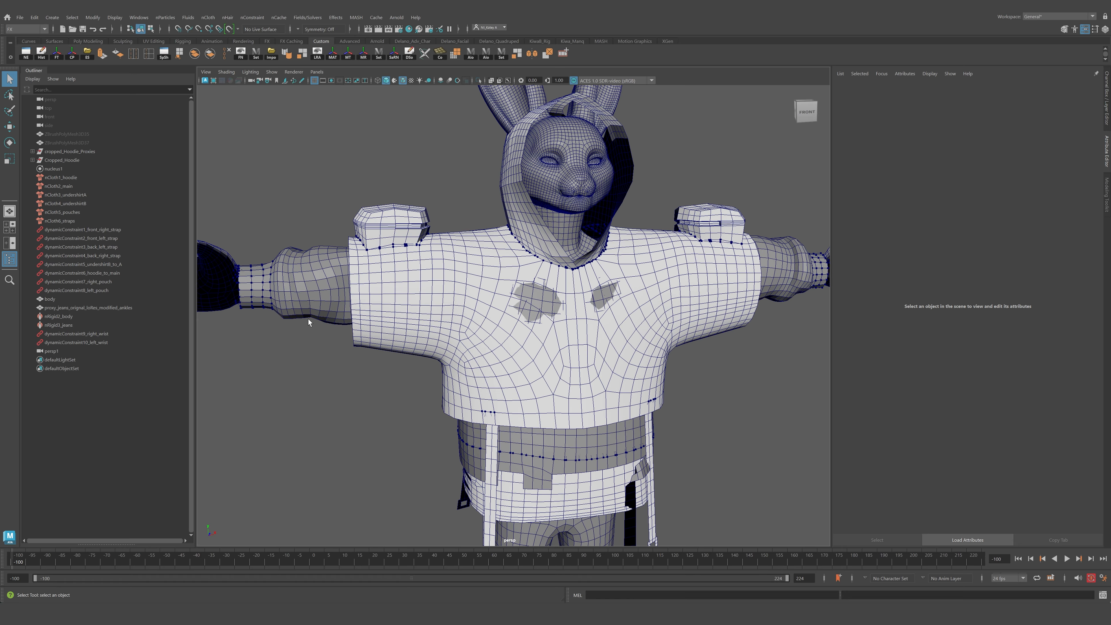
{"action": "middle_click_drag", "start_coordinate": [308, 323], "coordinate": [474, 346], "text": "alt"}
{"action": "right_click_drag", "start_coordinate": [352, 328], "coordinate": [390, 325], "text": "alt"}
{"action": "left_click_drag", "start_coordinate": [390, 324], "coordinate": [436, 322], "text": "alt"}
{"action": "right_click_drag", "start_coordinate": [375, 320], "coordinate": [438, 324], "text": "alt"}
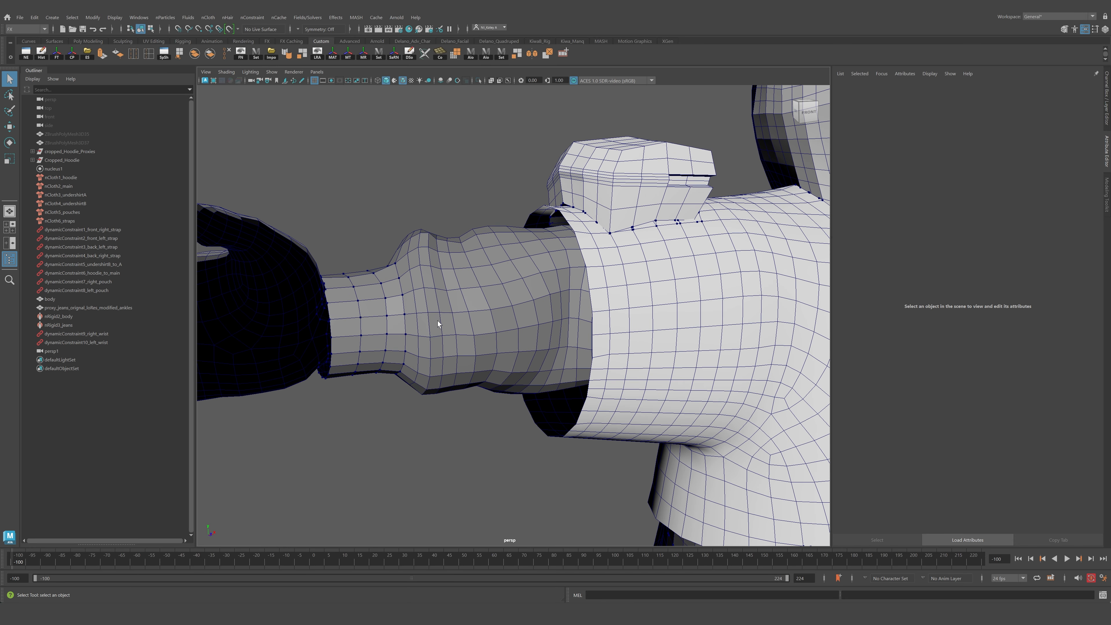
Select the right wrist dynamic constraint on the sleeve cuff and inspect it from several angles.
{"action": "left_click", "coordinate": [366, 312]}
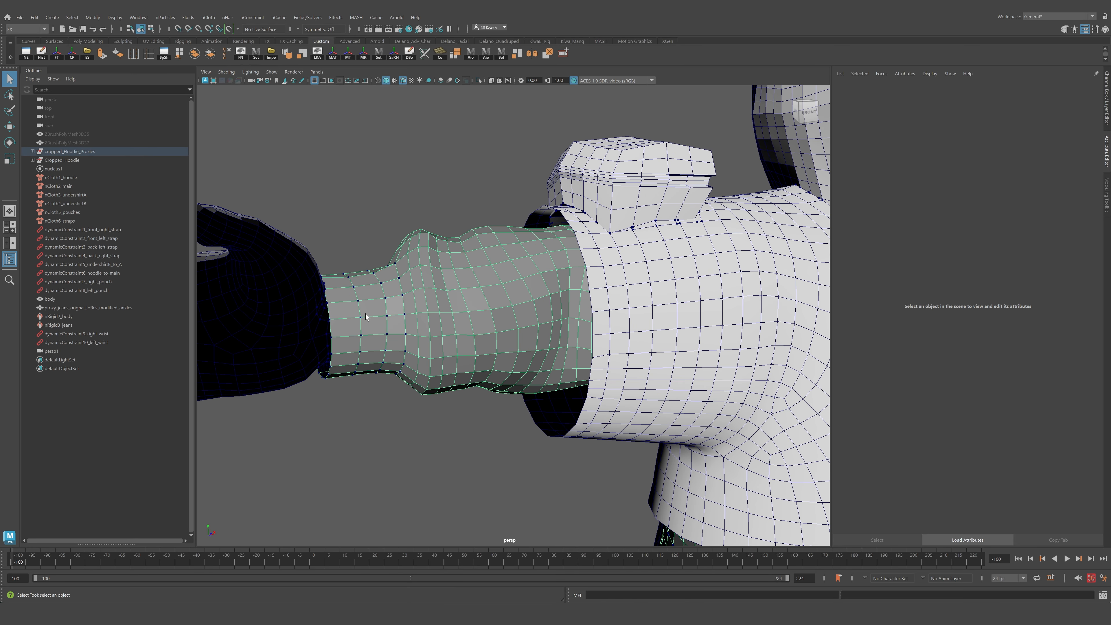
{"action": "middle_click_drag", "start_coordinate": [373, 292], "coordinate": [455, 298], "text": "alt"}
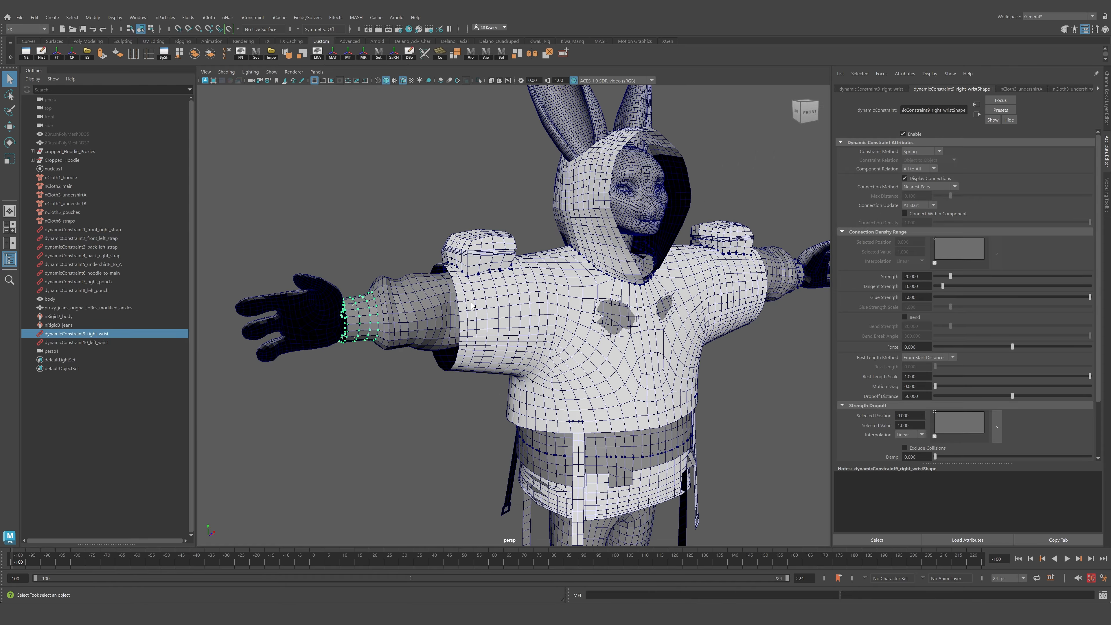
{"action": "left_click_drag", "start_coordinate": [455, 297], "coordinate": [470, 301], "text": "alt"}
{"action": "left_click_drag", "start_coordinate": [375, 318], "coordinate": [424, 323], "text": "alt"}
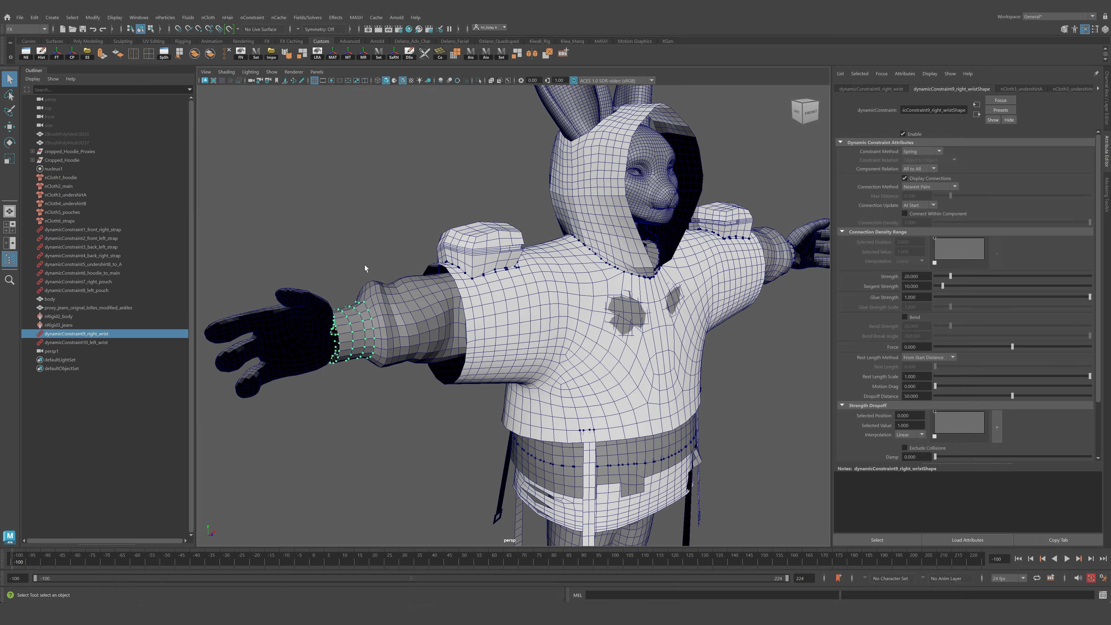
{"action": "scroll", "coordinate": [385, 326], "scroll_direction": "up", "scroll_amount": 5}
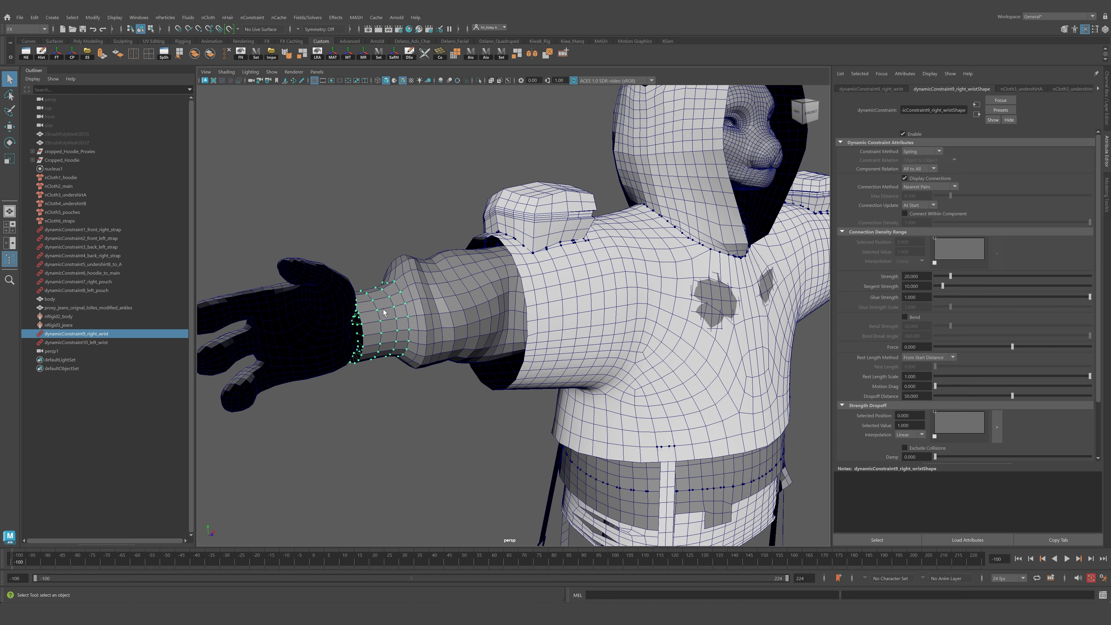
{"action": "scroll", "coordinate": [384, 313], "scroll_direction": "down", "scroll_amount": 5}
{"action": "middle_click_drag", "start_coordinate": [438, 322], "coordinate": [381, 334], "text": "alt"}
{"action": "left_click_drag", "start_coordinate": [382, 334], "coordinate": [234, 349], "text": "alt"}
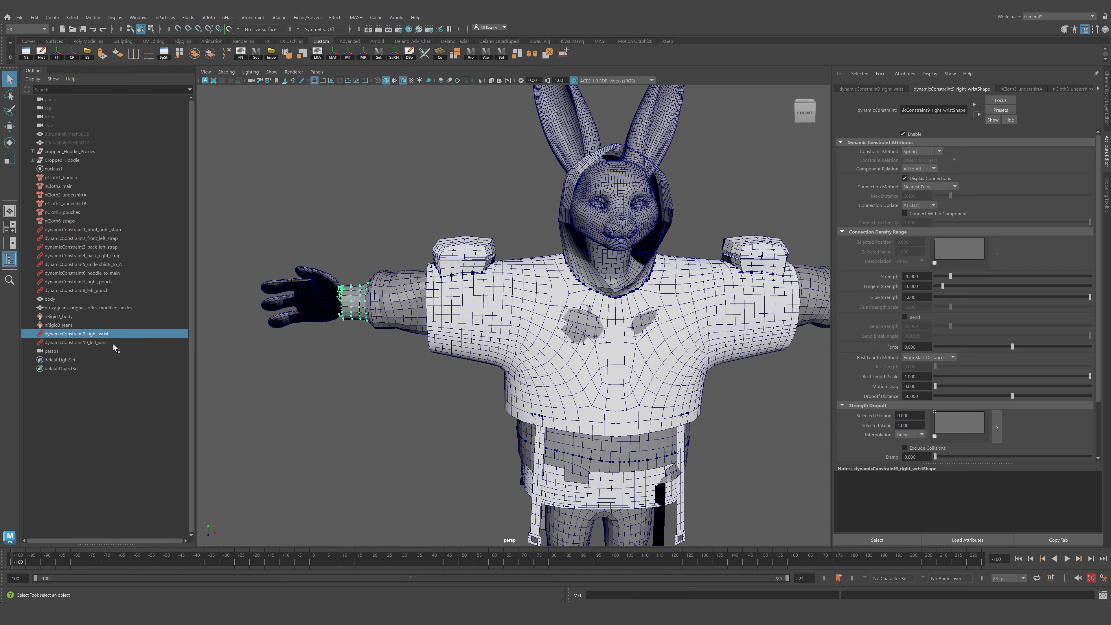
Select the left wrist dynamic constraint in the outliner and inspect it on the sleeve.
{"action": "left_click", "coordinate": [113, 344]}
{"action": "middle_click_drag", "start_coordinate": [809, 268], "coordinate": [674, 277], "text": "alt"}
{"action": "left_click_drag", "start_coordinate": [696, 275], "coordinate": [635, 298], "text": "alt"}
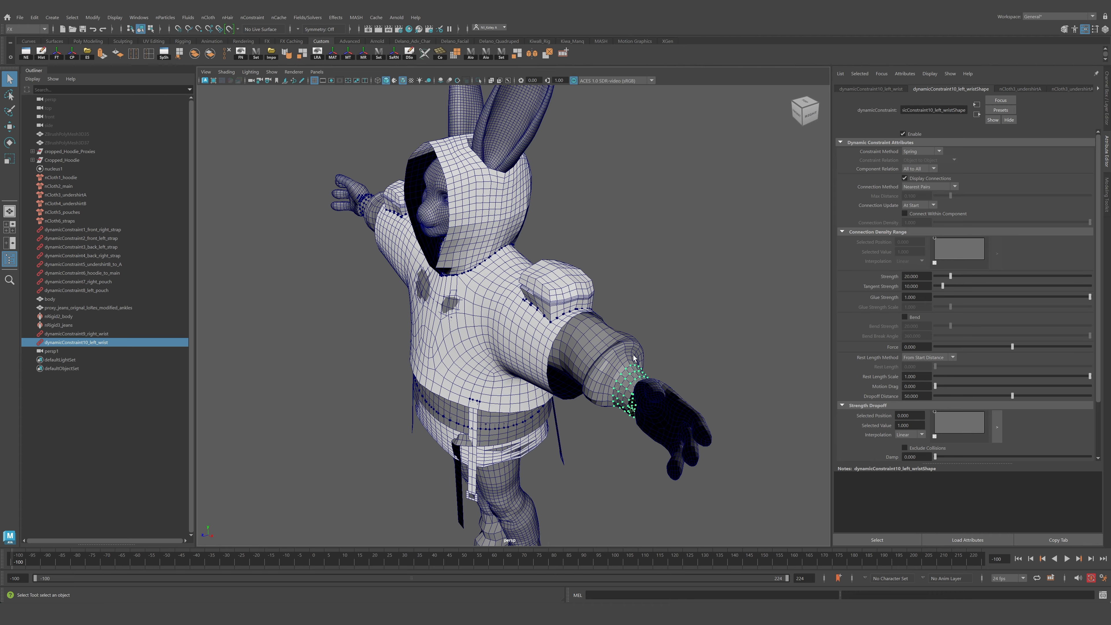
{"action": "scroll", "coordinate": [542, 346], "scroll_direction": "up", "scroll_amount": 3}
{"action": "left_click_drag", "start_coordinate": [542, 345], "coordinate": [611, 322], "text": "alt"}
{"action": "middle_click_drag", "start_coordinate": [447, 249], "coordinate": [564, 328], "text": "alt"}
{"action": "scroll", "coordinate": [503, 329], "scroll_direction": "up", "scroll_amount": 3}
{"action": "left_click_drag", "start_coordinate": [494, 328], "coordinate": [513, 325], "text": "alt"}
Select the cropped hoodie and main proxy meshes and isolate them in the viewport.
{"action": "left_click", "coordinate": [487, 279]}
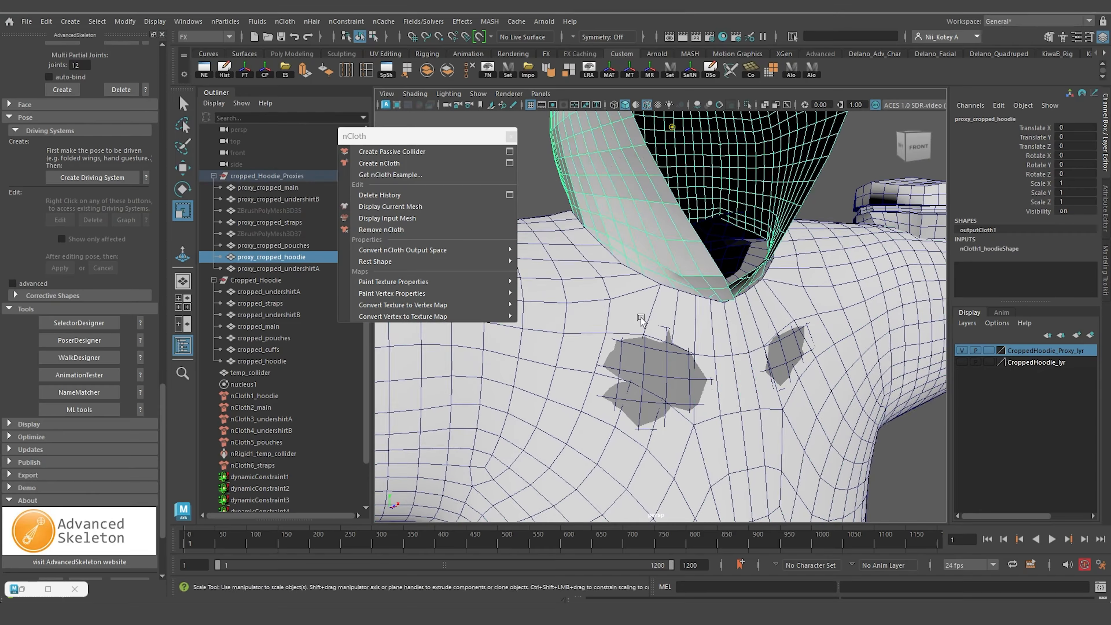
{"action": "left_click", "coordinate": [690, 298], "text": "shift"}
{"action": "key", "text": "ctrl+1"}
{"action": "left_click_drag", "start_coordinate": [690, 298], "coordinate": [719, 295], "text": "alt"}
{"action": "scroll", "coordinate": [709, 263], "scroll_direction": "up", "scroll_amount": 2}
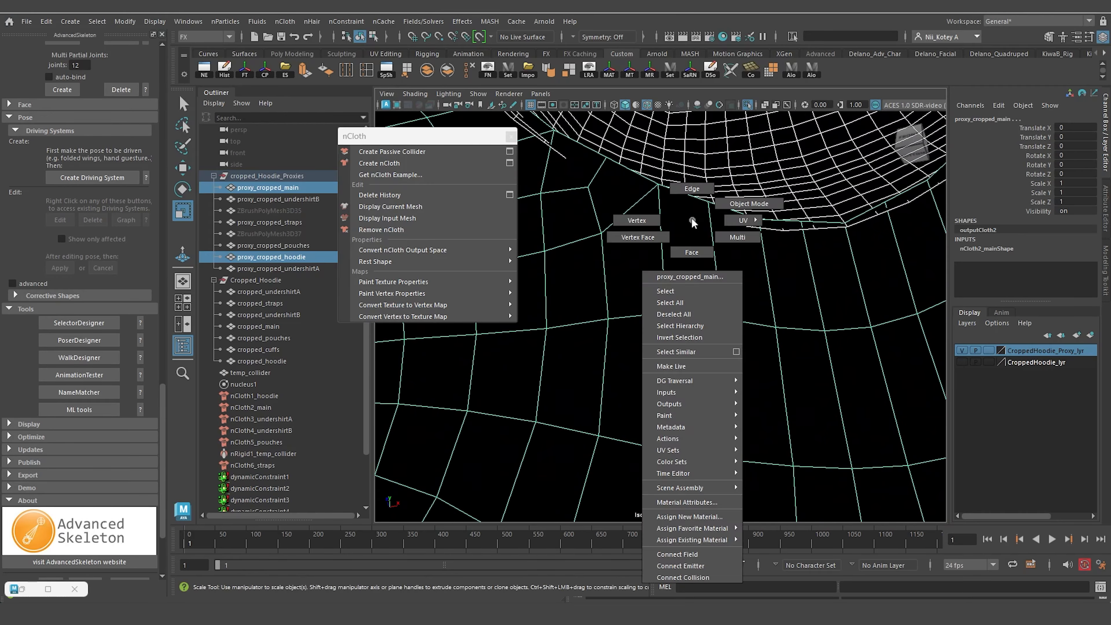
Select the neck edge loops of the hoodie and main proxies and create a Component to Component nConstraint.
{"action": "right_click_drag", "start_coordinate": [692, 221], "coordinate": [693, 189]}
{"action": "right_click_drag", "start_coordinate": [798, 182], "coordinate": [798, 151]}
{"action": "double_click", "coordinate": [788, 230], "text": "shift"}
{"action": "scroll", "coordinate": [788, 230], "scroll_direction": "down", "scroll_amount": 6}
{"action": "left_click_drag", "start_coordinate": [766, 308], "coordinate": [824, 339], "text": "alt"}
{"action": "left_click_drag", "start_coordinate": [821, 341], "coordinate": [772, 359], "text": "alt"}
{"action": "left_click", "coordinate": [346, 22]}
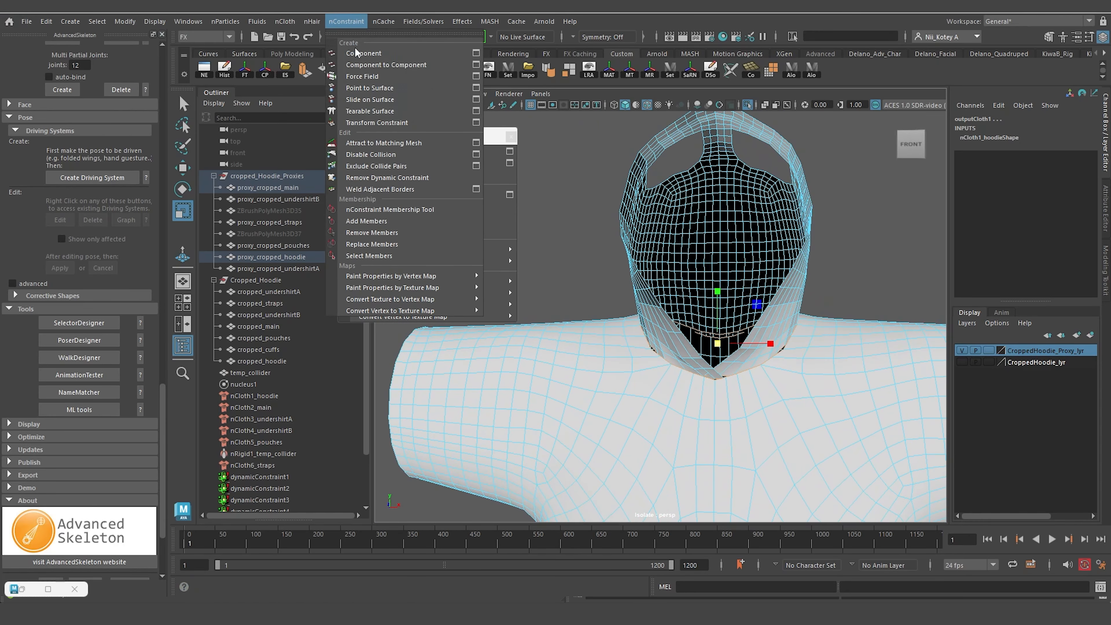
{"action": "left_click", "coordinate": [372, 64]}
Preview the simulation and orbit around the collar to check the neck constraint.
{"action": "scroll", "coordinate": [681, 300], "scroll_direction": "down", "scroll_amount": 2}
{"action": "scroll", "coordinate": [683, 301], "scroll_direction": "down", "scroll_amount": 5}
{"action": "middle_click_drag", "start_coordinate": [683, 302], "coordinate": [696, 210], "text": "alt"}
{"action": "left_click_drag", "start_coordinate": [696, 210], "coordinate": [722, 208], "text": "alt"}
{"action": "left_click", "coordinate": [748, 105]}
{"action": "mouse_move", "coordinate": [744, 245]}
{"action": "left_mouse_down", "text": "alt"}
{"action": "mouse_move", "coordinate": [753, 259]}
{"action": "mouse_move", "coordinate": [757, 249]}
{"action": "left_mouse_up", "text": "alt"}
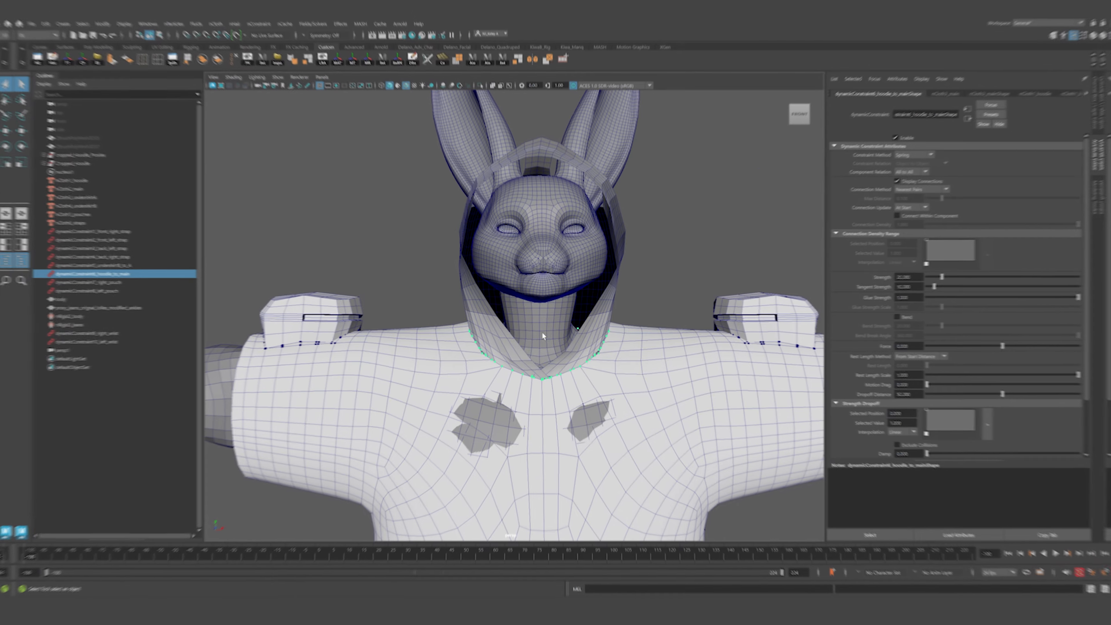
{"action": "scroll", "coordinate": [543, 335], "scroll_direction": "down", "scroll_amount": 4}
{"action": "middle_click_drag", "start_coordinate": [543, 334], "coordinate": [557, 269], "text": "alt"}
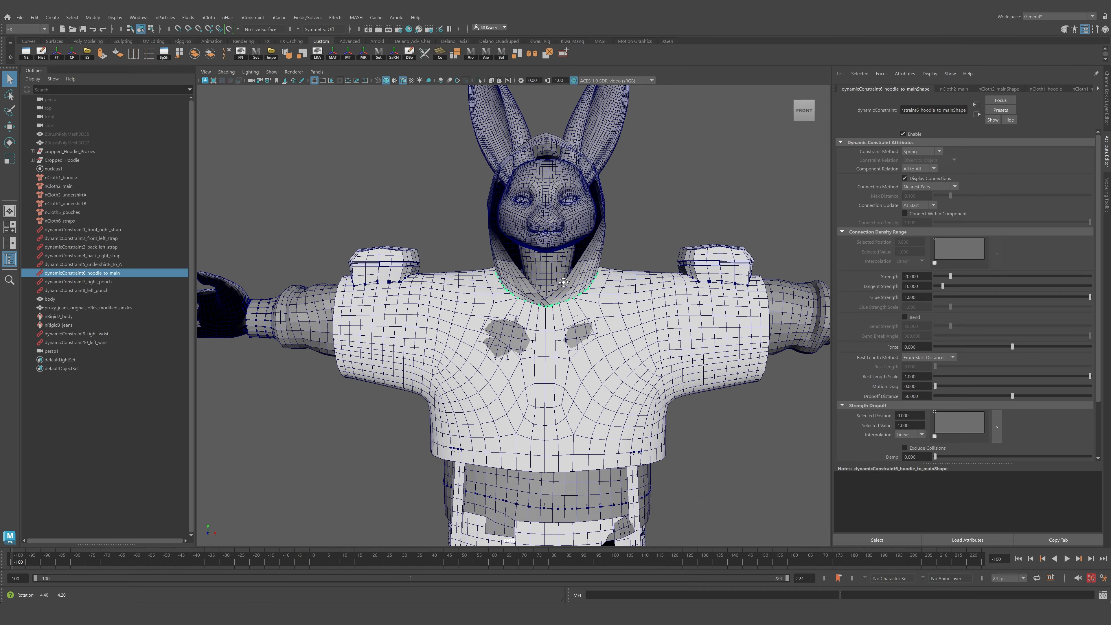
{"action": "left_click_drag", "start_coordinate": [557, 270], "coordinate": [540, 283], "text": "alt"}
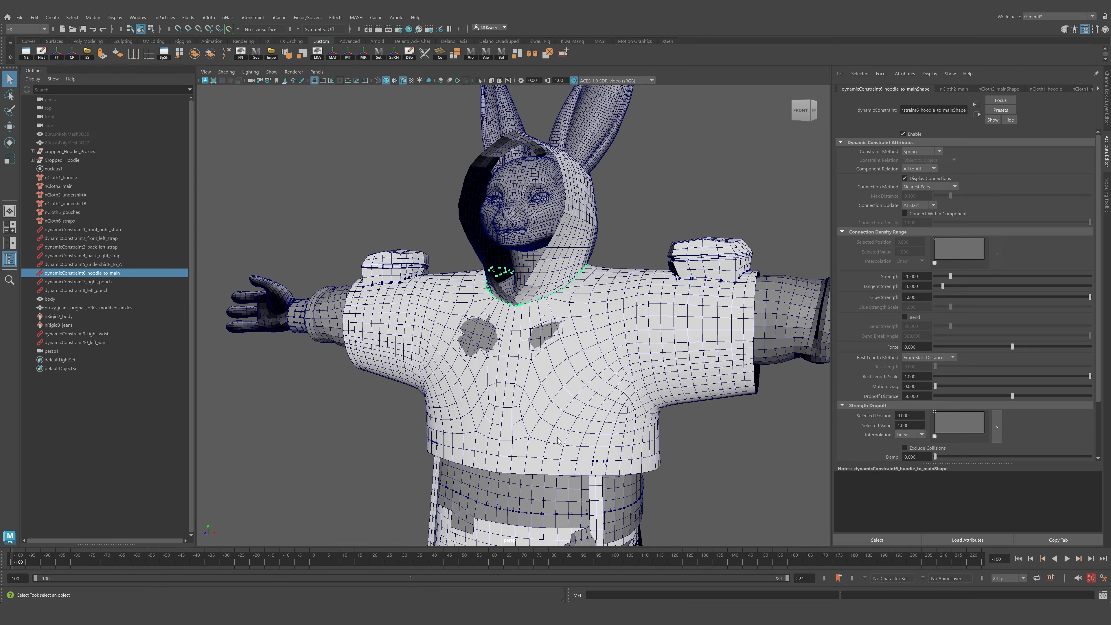
Orbit around the hoodie to examine the neck constraint and the main shirt cloth.
{"action": "left_click_drag", "start_coordinate": [484, 304], "coordinate": [599, 271], "text": "alt"}
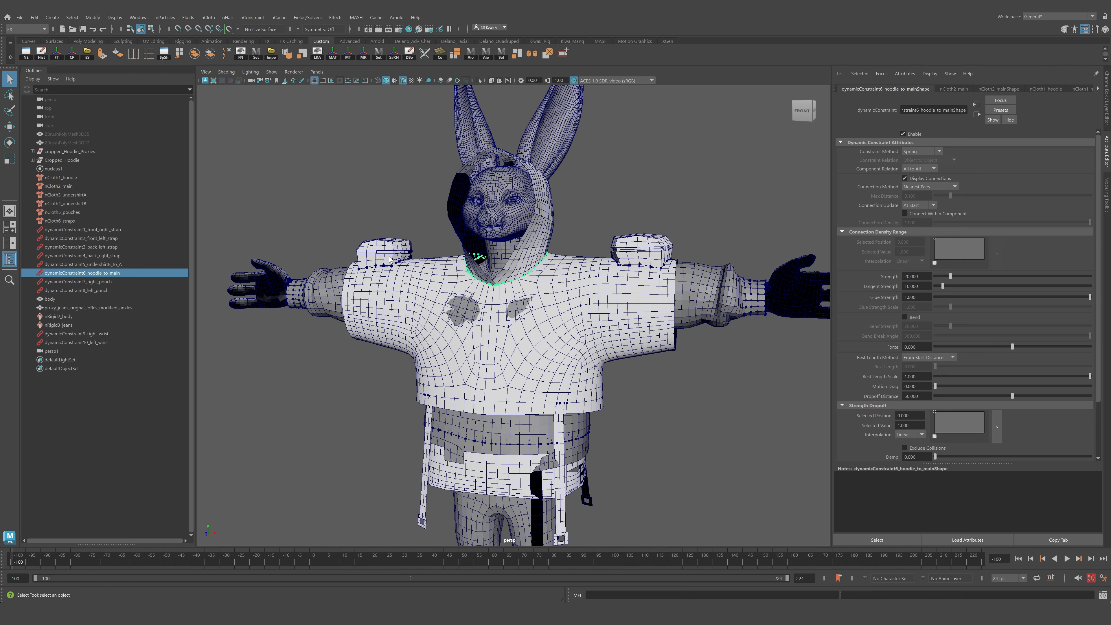
{"action": "left_click_drag", "start_coordinate": [390, 259], "coordinate": [563, 254], "text": "alt"}
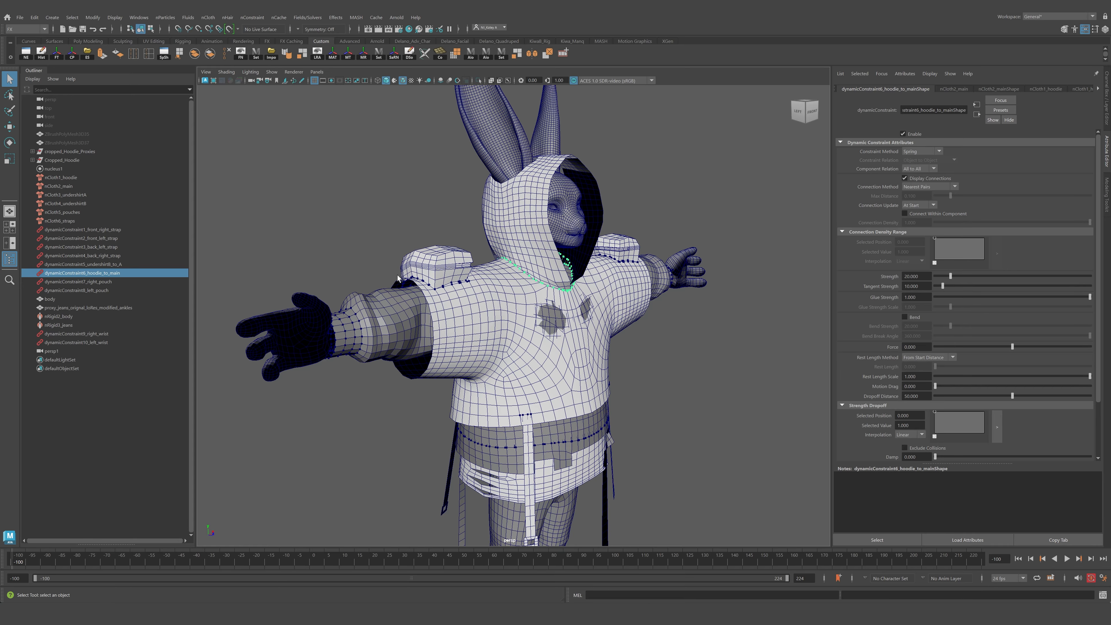
{"action": "left_click_drag", "start_coordinate": [614, 372], "coordinate": [546, 401], "text": "alt"}
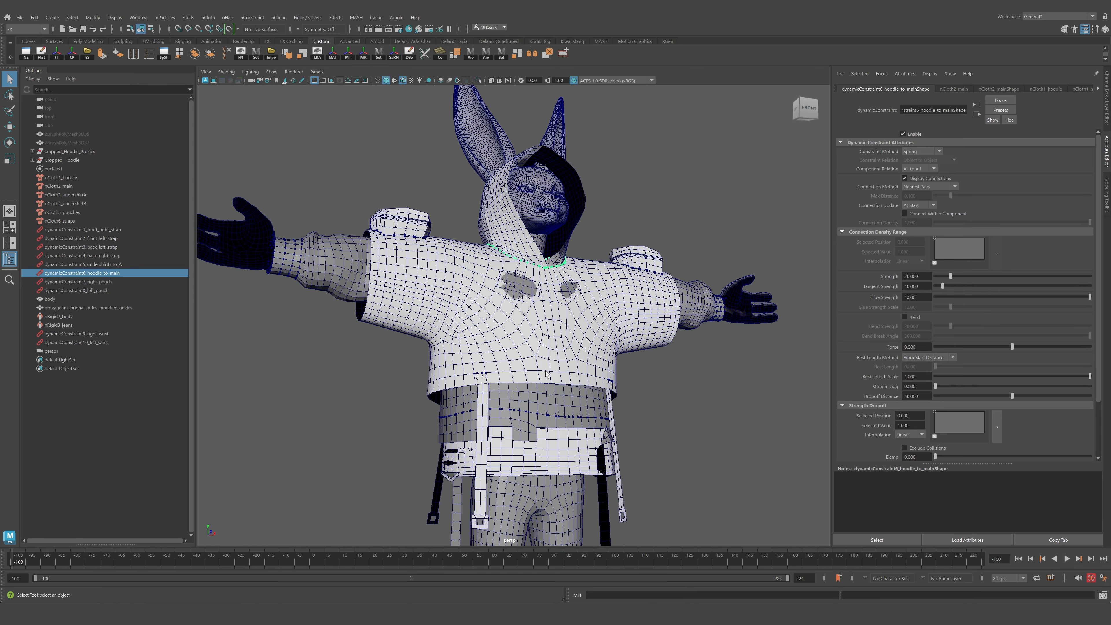
{"action": "scroll", "coordinate": [593, 313], "scroll_direction": "up", "scroll_amount": 3}
{"action": "left_click_drag", "start_coordinate": [593, 313], "coordinate": [507, 343], "text": "alt"}
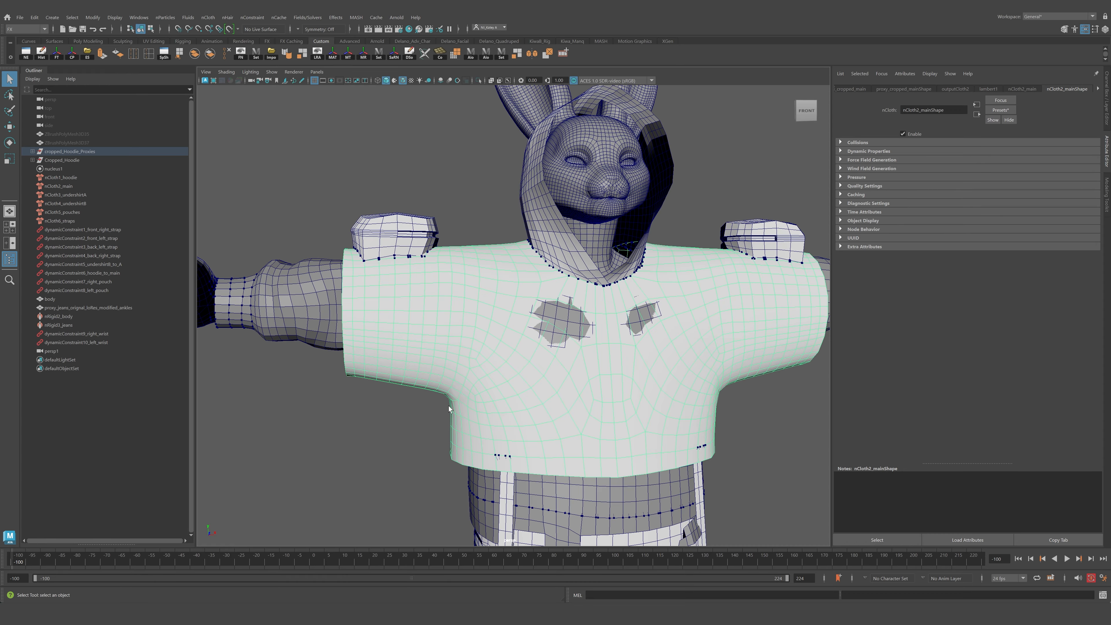
{"action": "left_click_drag", "start_coordinate": [464, 332], "coordinate": [468, 303], "text": "alt"}
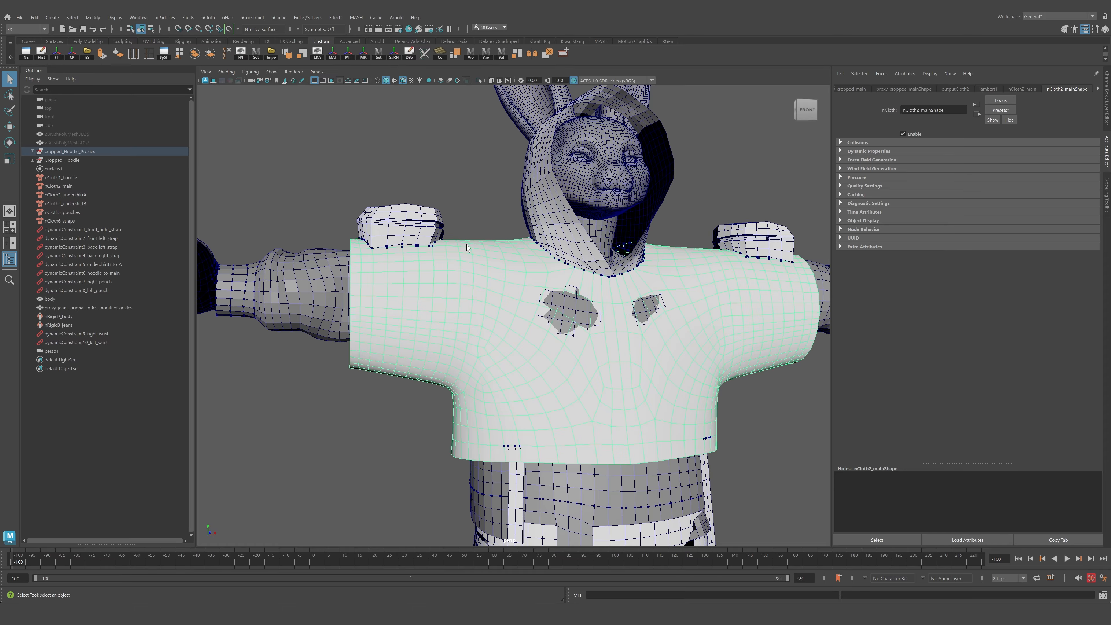
{"action": "left_click_drag", "start_coordinate": [532, 338], "coordinate": [513, 341], "text": "alt"}
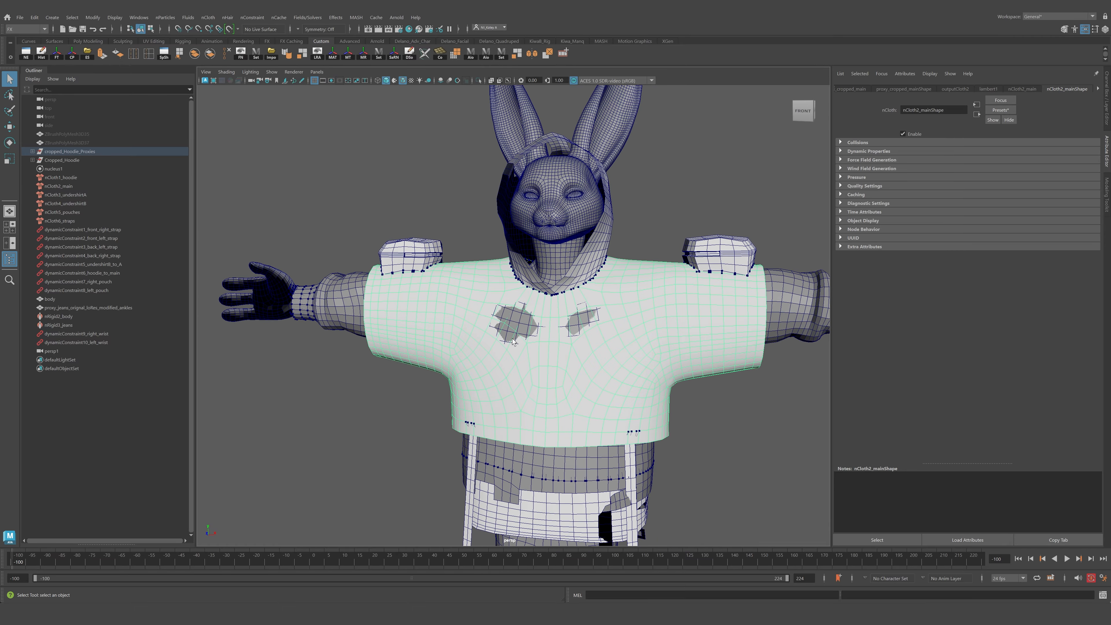
{"action": "mouse_move", "coordinate": [653, 306]}
{"action": "left_mouse_down", "text": "alt"}
{"action": "mouse_move", "coordinate": [689, 317]}
{"action": "mouse_move", "coordinate": [672, 313]}
{"action": "left_mouse_up", "text": "alt"}
{"action": "left_click_drag", "start_coordinate": [677, 367], "coordinate": [702, 419], "text": "alt"}
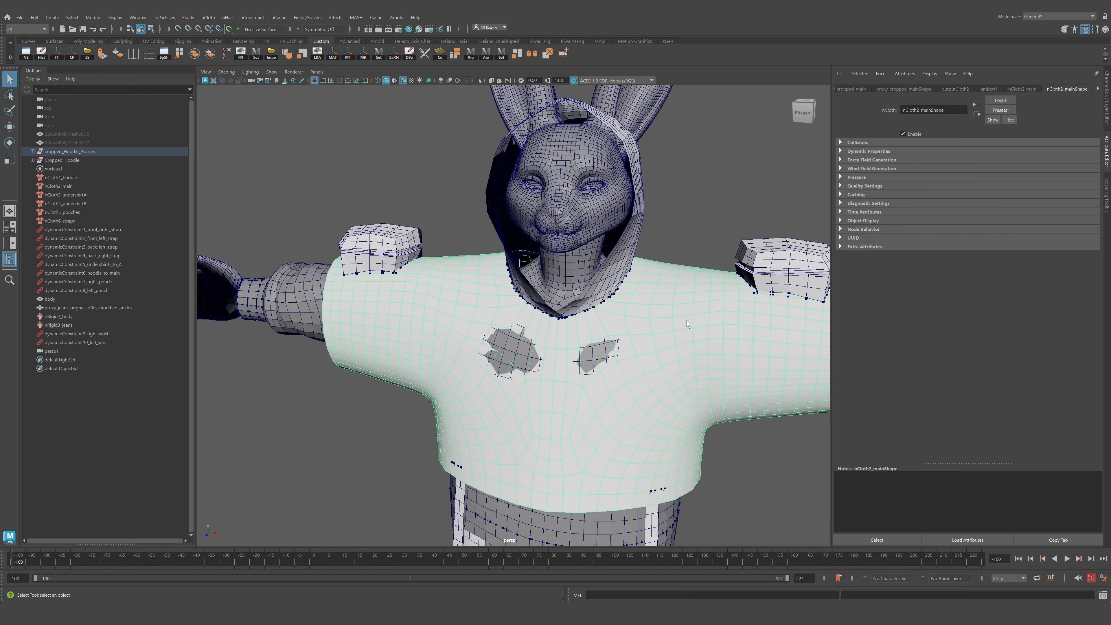
{"action": "left_click_drag", "start_coordinate": [687, 323], "coordinate": [594, 363], "text": "alt"}
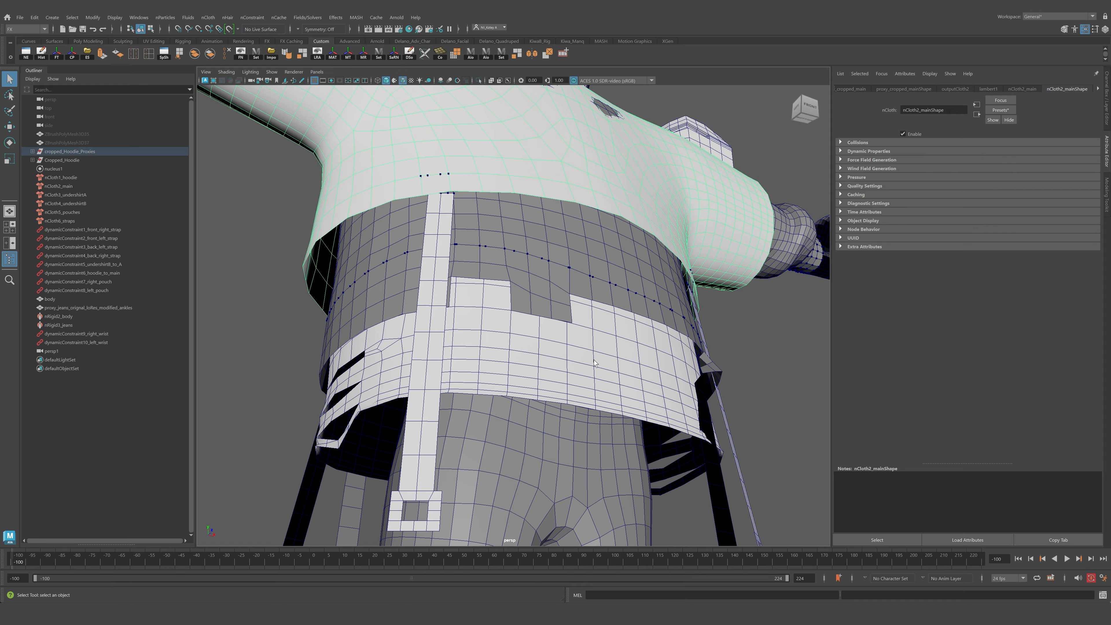
Select a waist edge loop on the undershirt proxy and apply a Component to Component constraint.
{"action": "left_click", "coordinate": [595, 362]}
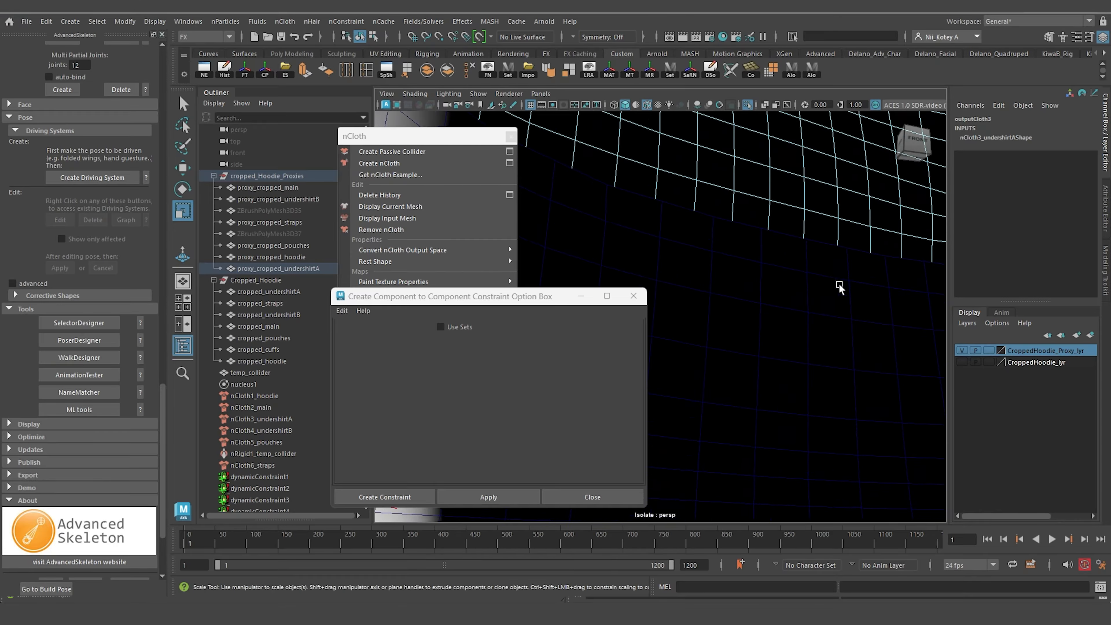
{"action": "scroll", "coordinate": [803, 328], "scroll_direction": "down", "scroll_amount": 2}
{"action": "right_click_drag", "start_coordinate": [801, 327], "coordinate": [802, 283]}
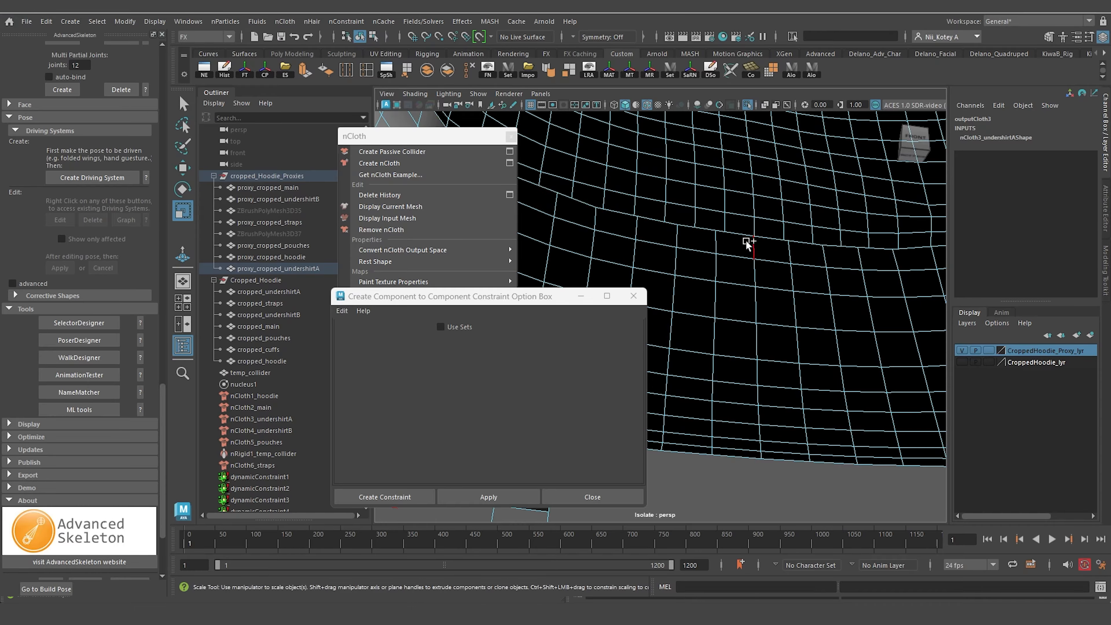
{"action": "double_click", "coordinate": [747, 243], "text": "shift"}
{"action": "scroll", "coordinate": [788, 275], "scroll_direction": "down", "scroll_amount": 5}
{"action": "left_click_drag", "start_coordinate": [788, 276], "coordinate": [823, 280], "text": "alt"}
{"action": "left_click", "coordinate": [481, 498]}
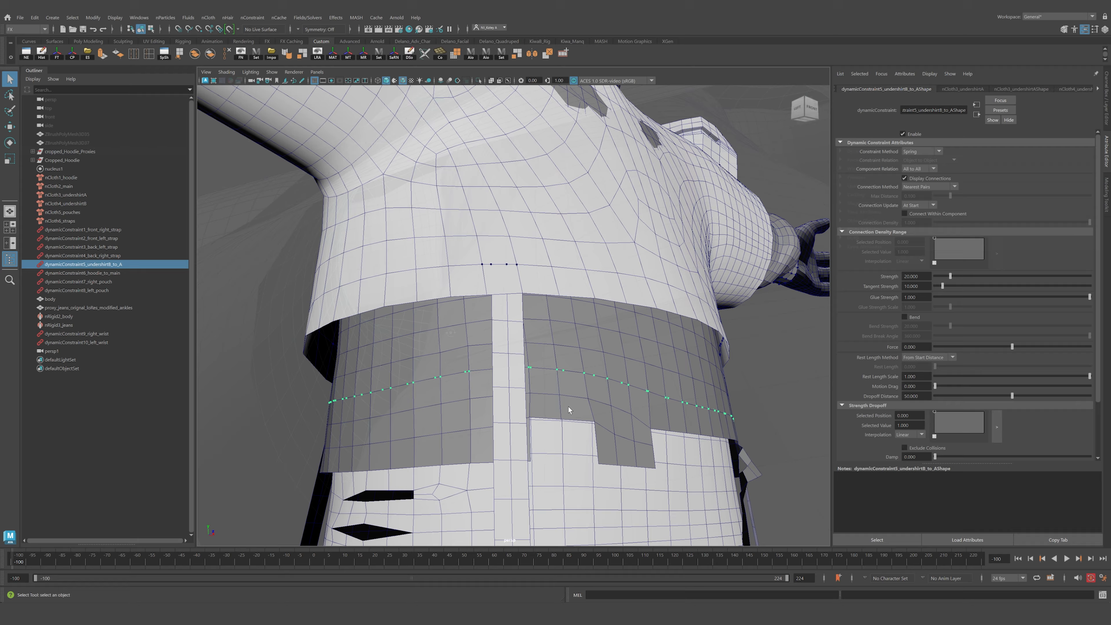
Inspect the waist constraint points in wireframe display, then return to shaded display.
{"action": "key", "text": "4"}
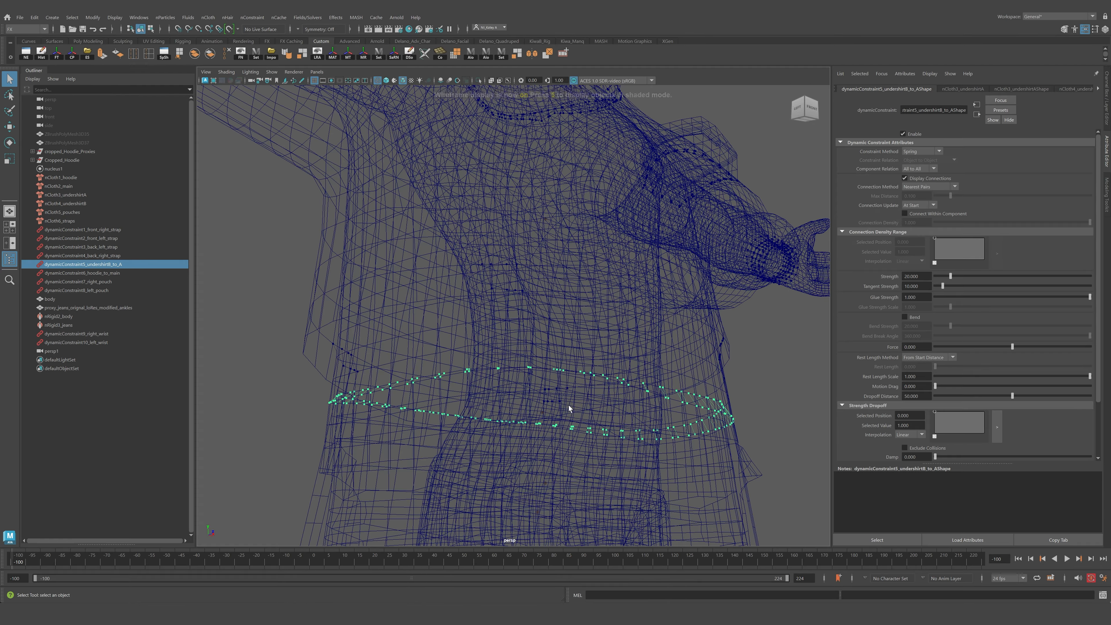
{"action": "scroll", "coordinate": [569, 407], "scroll_direction": "up", "scroll_amount": 2}
{"action": "left_click_drag", "start_coordinate": [568, 406], "coordinate": [474, 374], "text": "alt"}
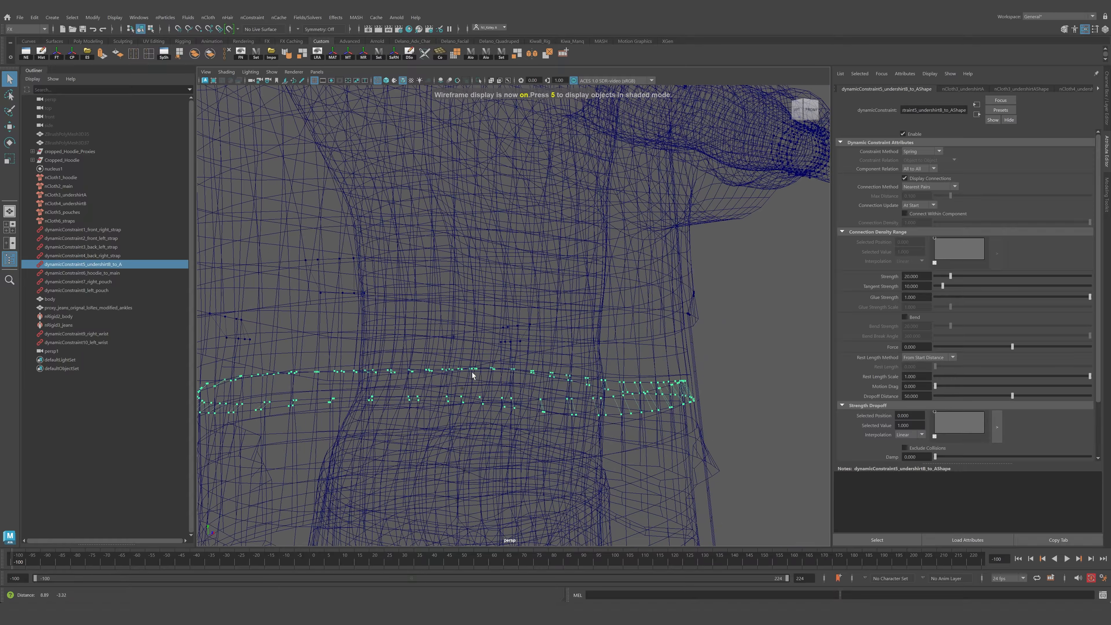
{"action": "scroll", "coordinate": [719, 401], "scroll_direction": "up", "scroll_amount": 2}
{"action": "left_click_drag", "start_coordinate": [719, 402], "coordinate": [701, 414], "text": "alt"}
{"action": "middle_click_drag", "start_coordinate": [701, 414], "coordinate": [581, 373], "text": "alt"}
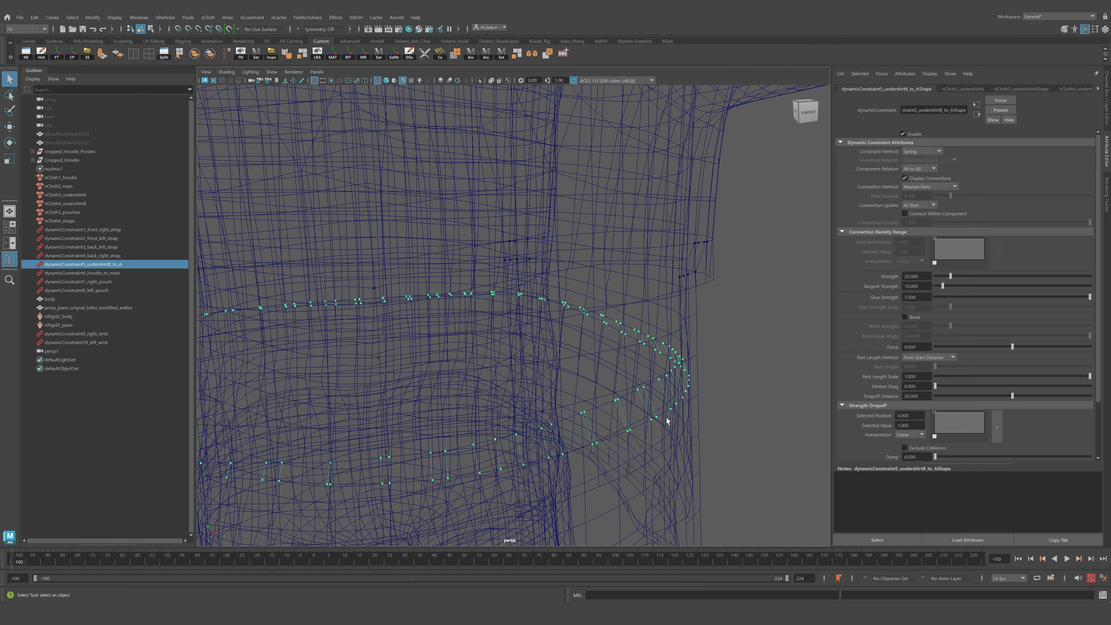
{"action": "key", "text": "5"}
{"action": "left_click_drag", "start_coordinate": [652, 407], "coordinate": [459, 385], "text": "alt"}
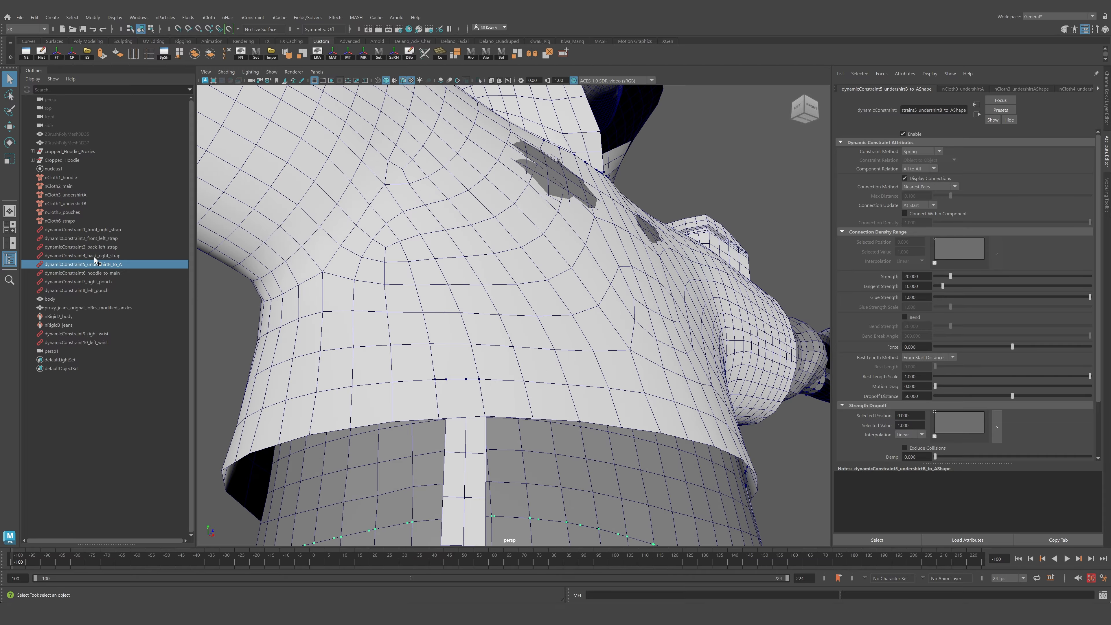
Apply a Component to Component constraint attaching the strap to the hoodie hem.
{"action": "left_click", "coordinate": [95, 257]}
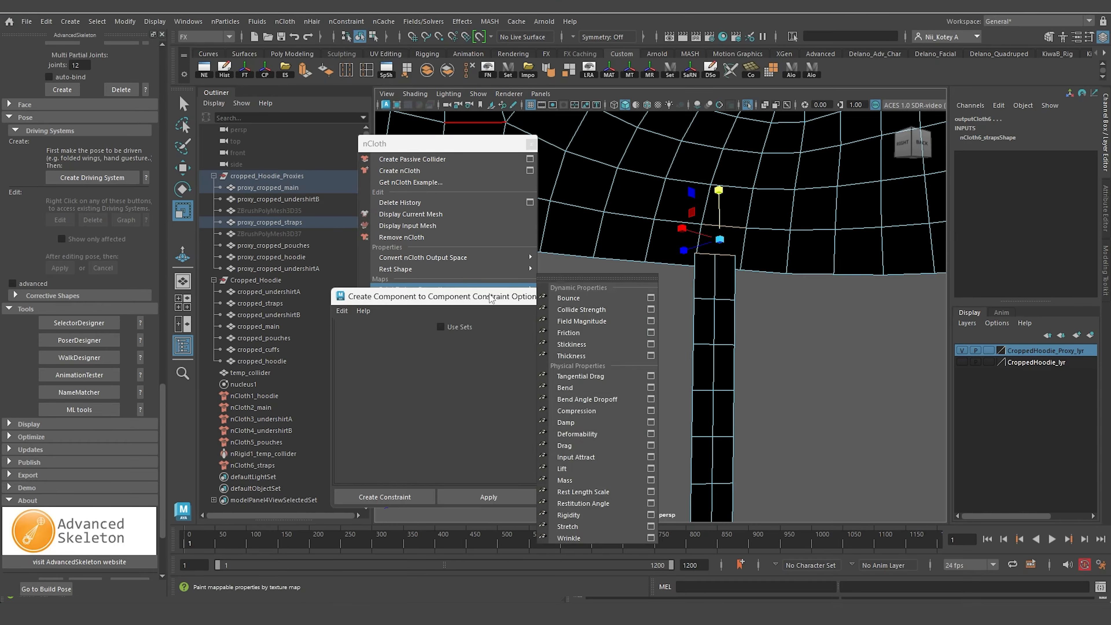
{"action": "left_click", "coordinate": [488, 497]}
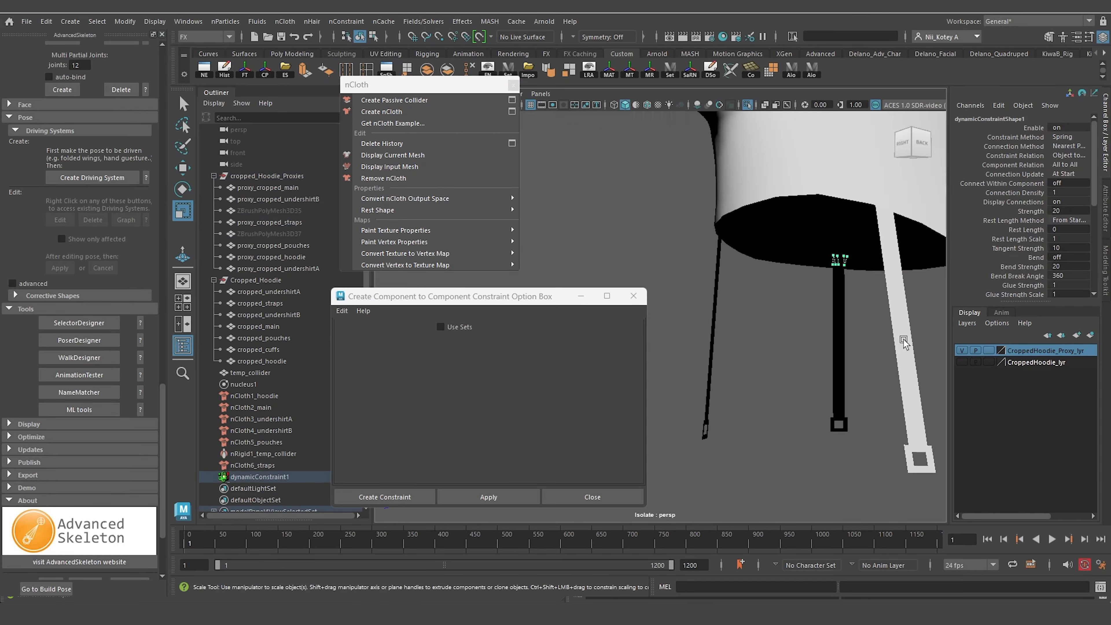
{"action": "left_click_drag", "start_coordinate": [437, 85], "coordinate": [435, 136]}
{"action": "left_click", "coordinate": [415, 94]}
{"action": "left_click", "coordinate": [454, 198]}
Select the strap's free end and the hoodie hem, then apply a Component to Component constraint joining them.
{"action": "right_click_drag", "start_coordinate": [712, 271], "coordinate": [713, 197]}
{"action": "left_click", "coordinate": [704, 262]}
{"action": "right_click_drag", "start_coordinate": [732, 280], "coordinate": [732, 198]}
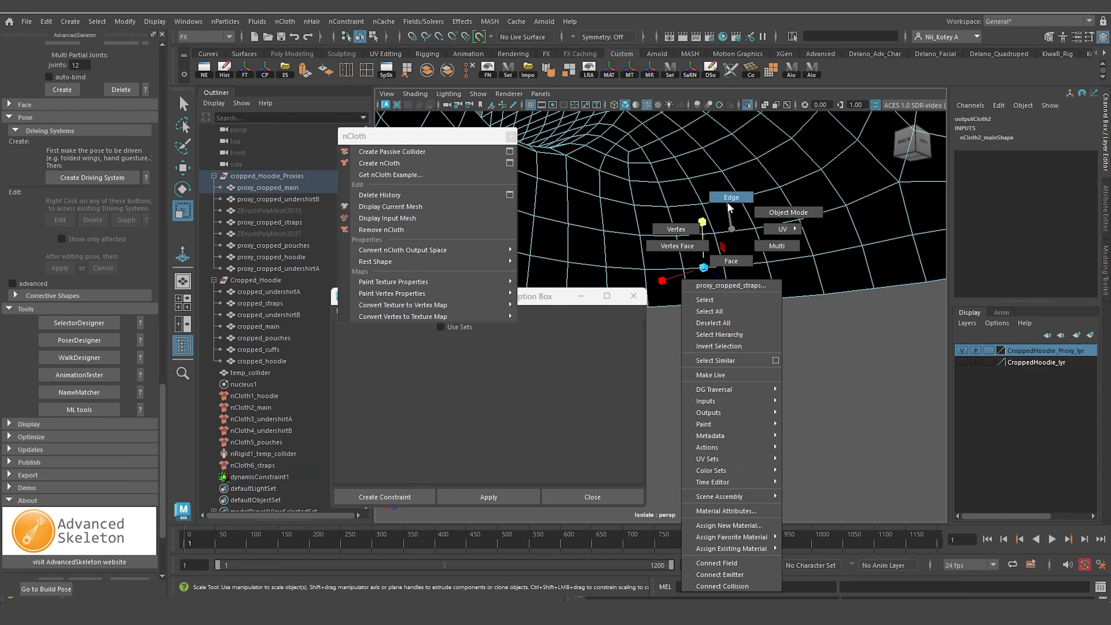
{"action": "left_click_drag", "start_coordinate": [743, 263], "coordinate": [776, 269], "text": "alt"}
{"action": "left_click", "coordinate": [779, 283], "text": "shift"}
{"action": "left_click", "coordinate": [489, 497]}
Select the other strap's end edge and the adjacent hoodie hem, then apply another Component to Component constraint.
{"action": "scroll", "coordinate": [853, 337], "scroll_direction": "down", "scroll_amount": 8}
{"action": "left_click_drag", "start_coordinate": [895, 337], "coordinate": [776, 318], "text": "alt"}
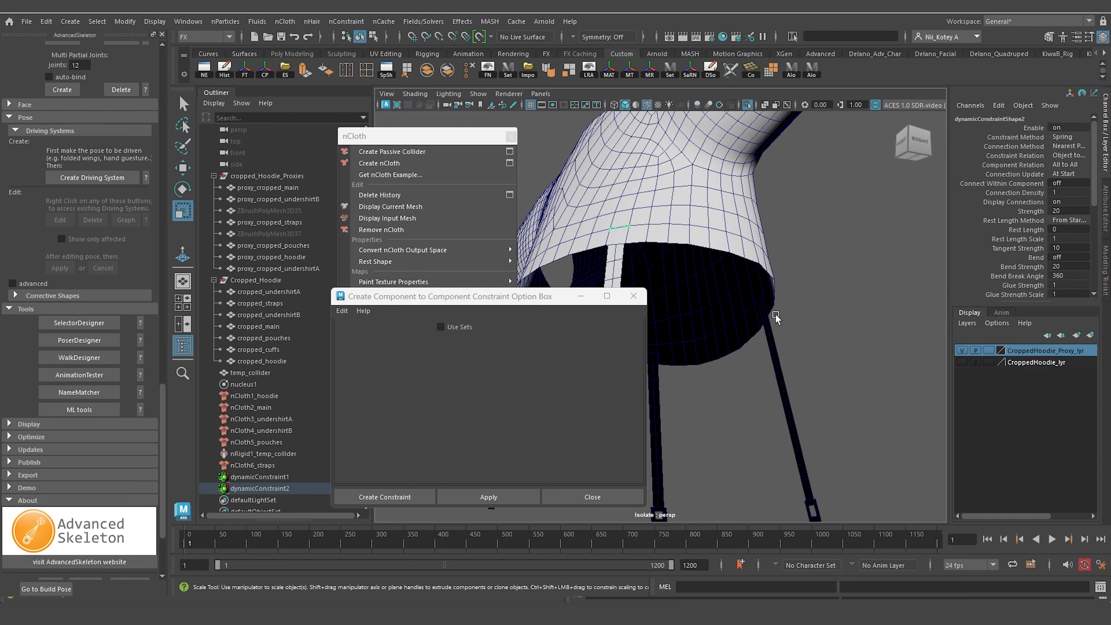
{"action": "left_click", "coordinate": [776, 318]}
{"action": "scroll", "coordinate": [809, 302], "scroll_direction": "up", "scroll_amount": 6}
{"action": "left_click_drag", "start_coordinate": [848, 293], "coordinate": [895, 298], "text": "alt"}
{"action": "right_click_drag", "start_coordinate": [791, 267], "coordinate": [787, 205]}
{"action": "left_click", "coordinate": [756, 245]}
{"action": "right_click_drag", "start_coordinate": [761, 285], "coordinate": [760, 214]}
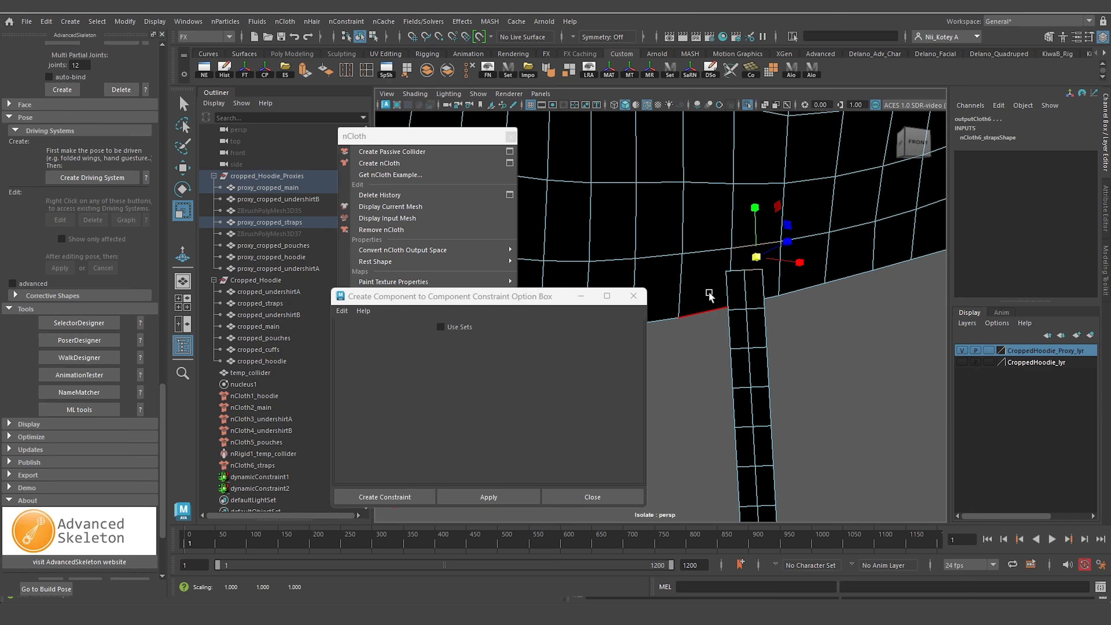
{"action": "left_click_drag", "start_coordinate": [743, 307], "coordinate": [739, 285], "text": "alt"}
{"action": "left_click", "coordinate": [489, 497]}
Orbit around the hoodie to examine the strap, waist, shoulder and wrist constraint points.
{"action": "scroll", "coordinate": [779, 320], "scroll_direction": "down", "scroll_amount": 6}
{"action": "scroll", "coordinate": [788, 322], "scroll_direction": "up", "scroll_amount": 6}
{"action": "left_click_drag", "start_coordinate": [787, 321], "coordinate": [849, 360], "text": "alt"}
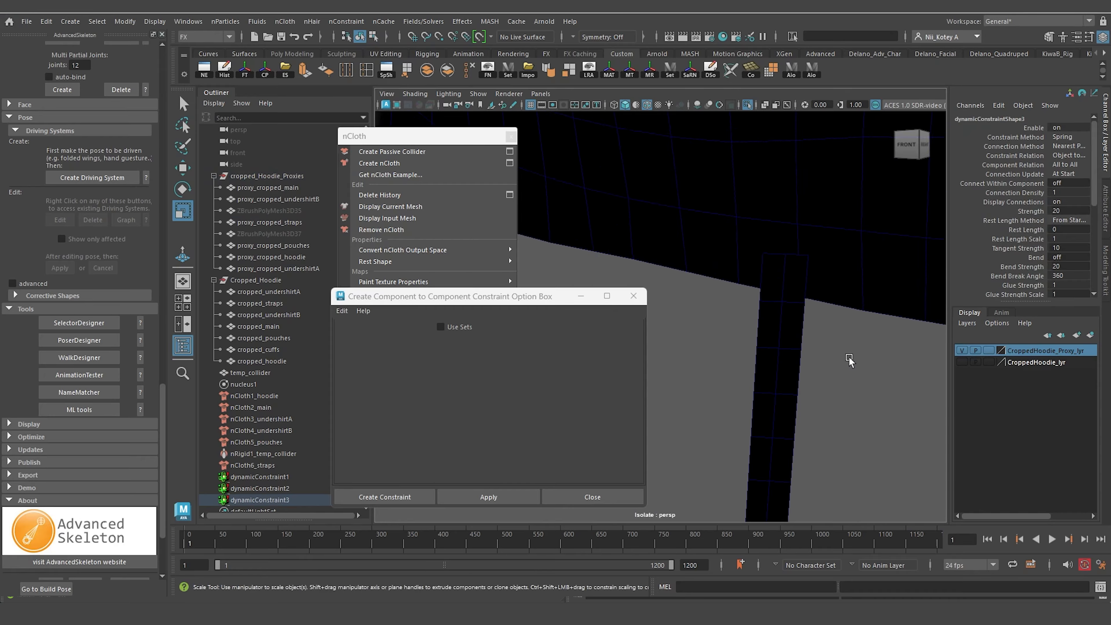
{"action": "right_click_drag", "start_coordinate": [818, 267], "coordinate": [817, 201]}
{"action": "left_click", "coordinate": [768, 221]}
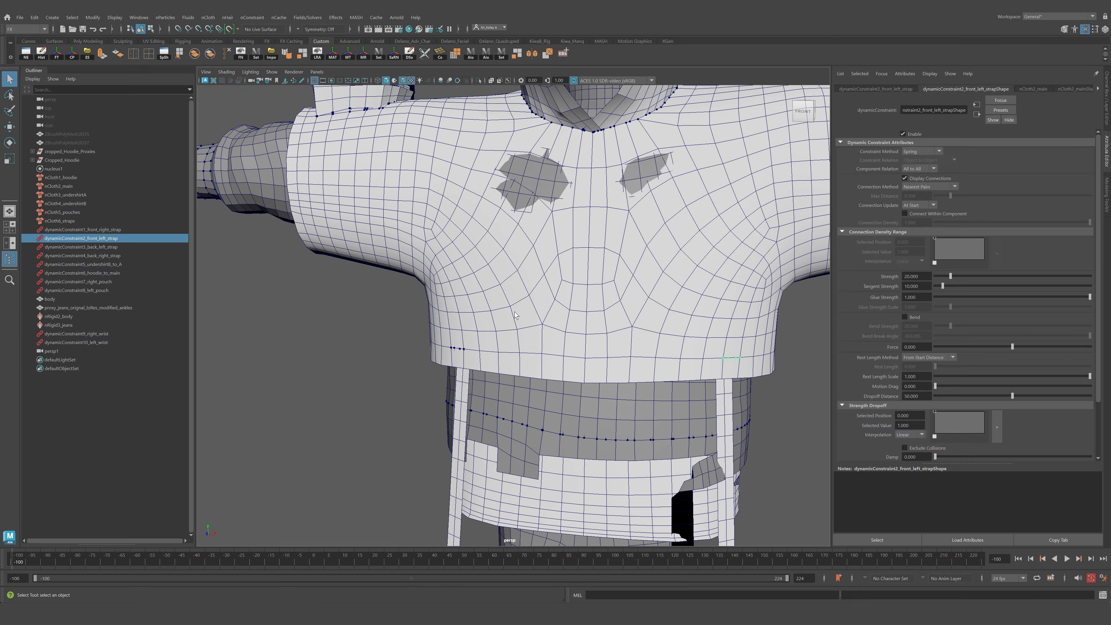
{"action": "left_click_drag", "start_coordinate": [515, 315], "coordinate": [527, 350], "text": "alt"}
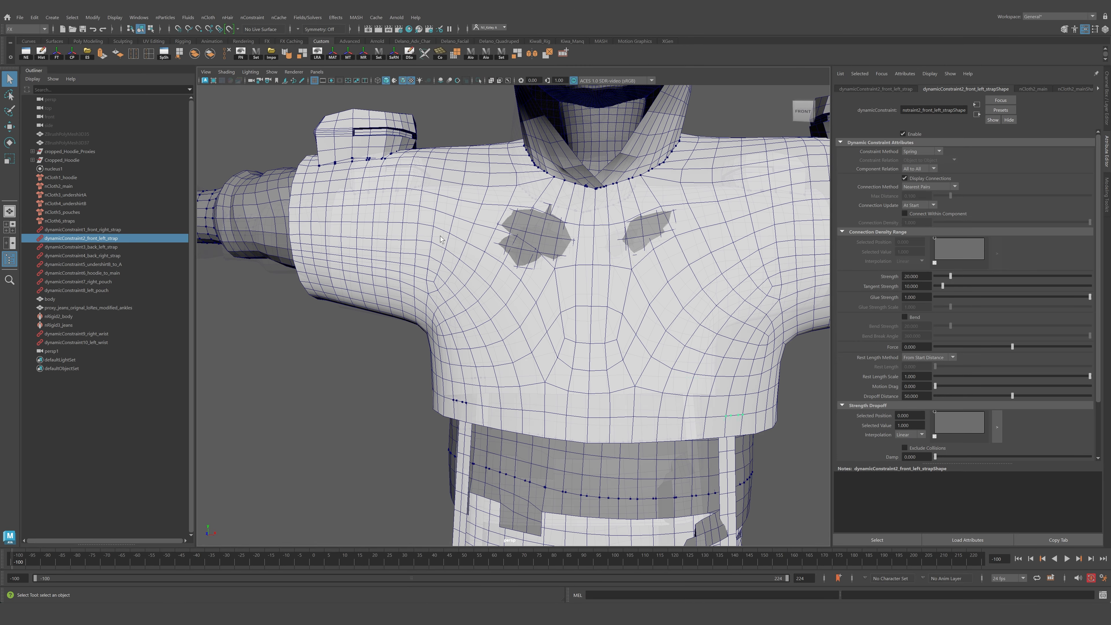
{"action": "left_click_drag", "start_coordinate": [421, 261], "coordinate": [608, 256], "text": "alt"}
{"action": "left_click_drag", "start_coordinate": [440, 316], "coordinate": [485, 386], "text": "alt"}
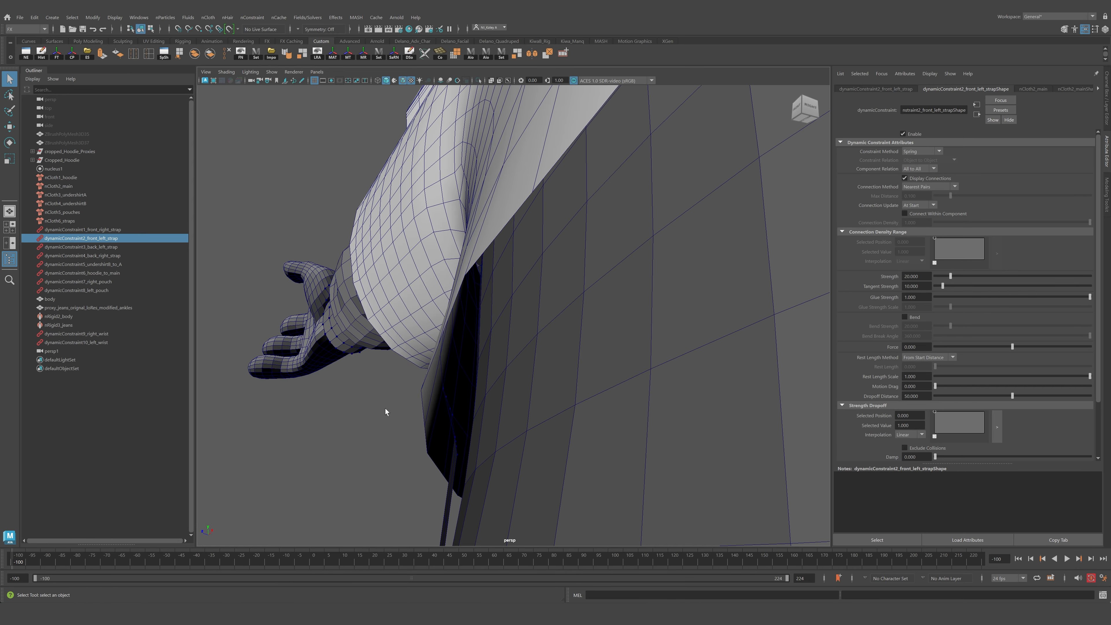
{"action": "left_click_drag", "start_coordinate": [496, 413], "coordinate": [477, 401], "text": "alt"}
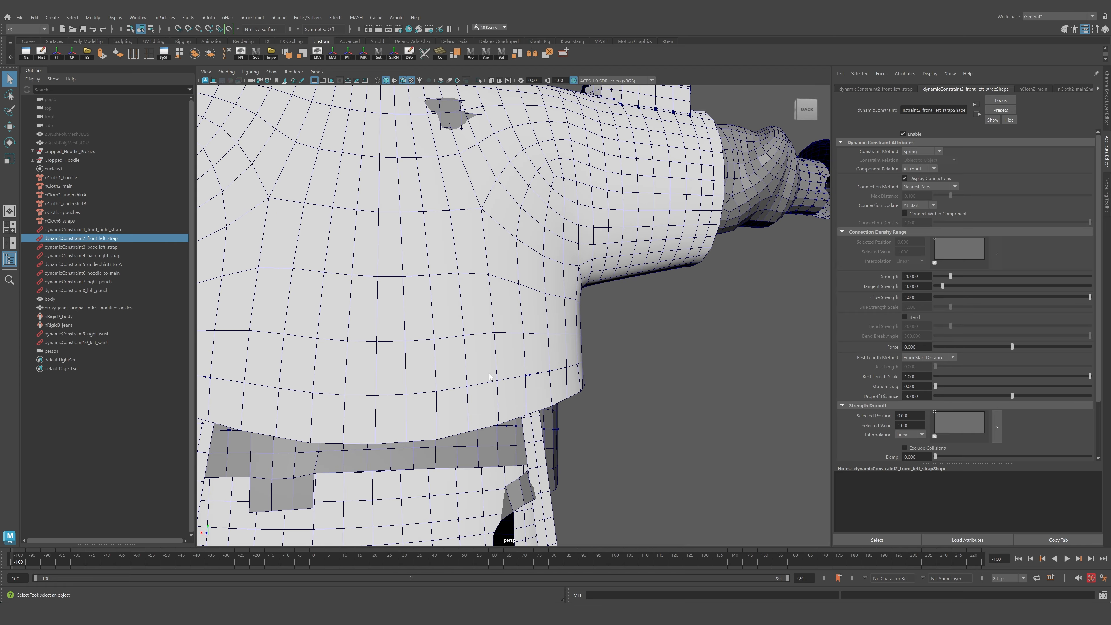
{"action": "right_click_drag", "start_coordinate": [489, 374], "coordinate": [466, 302], "text": "alt"}
{"action": "left_click_drag", "start_coordinate": [466, 303], "coordinate": [529, 287], "text": "alt"}
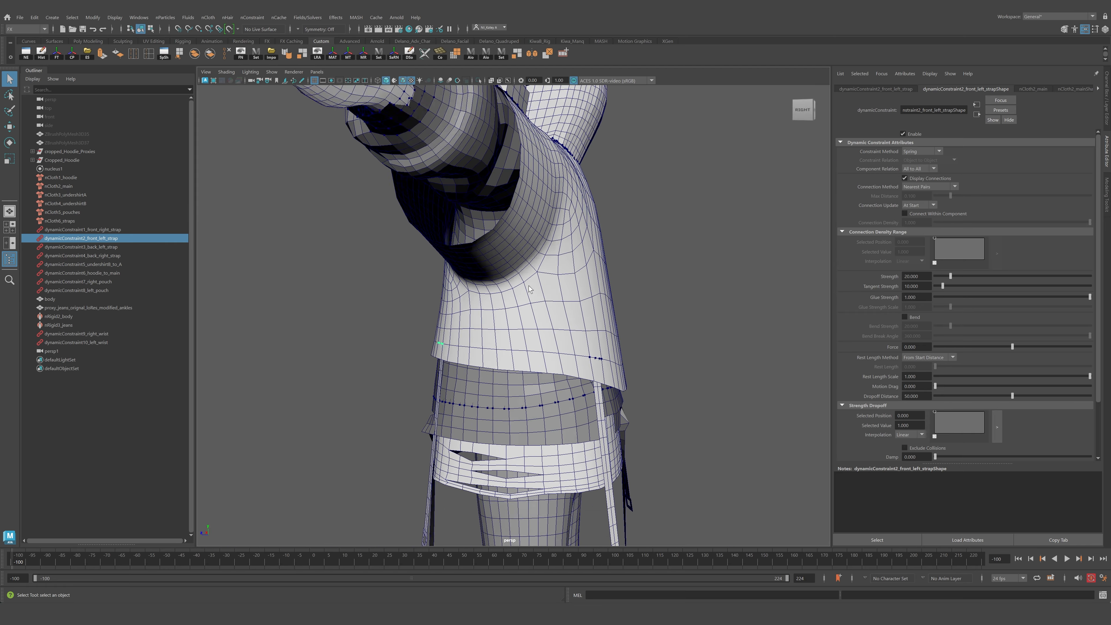
{"action": "right_click_drag", "start_coordinate": [529, 287], "coordinate": [492, 245], "text": "alt"}
{"action": "left_click_drag", "start_coordinate": [492, 245], "coordinate": [564, 248], "text": "alt"}
{"action": "middle_click_drag", "start_coordinate": [407, 197], "coordinate": [448, 357], "text": "alt"}
{"action": "right_click_drag", "start_coordinate": [448, 357], "coordinate": [470, 378], "text": "alt"}
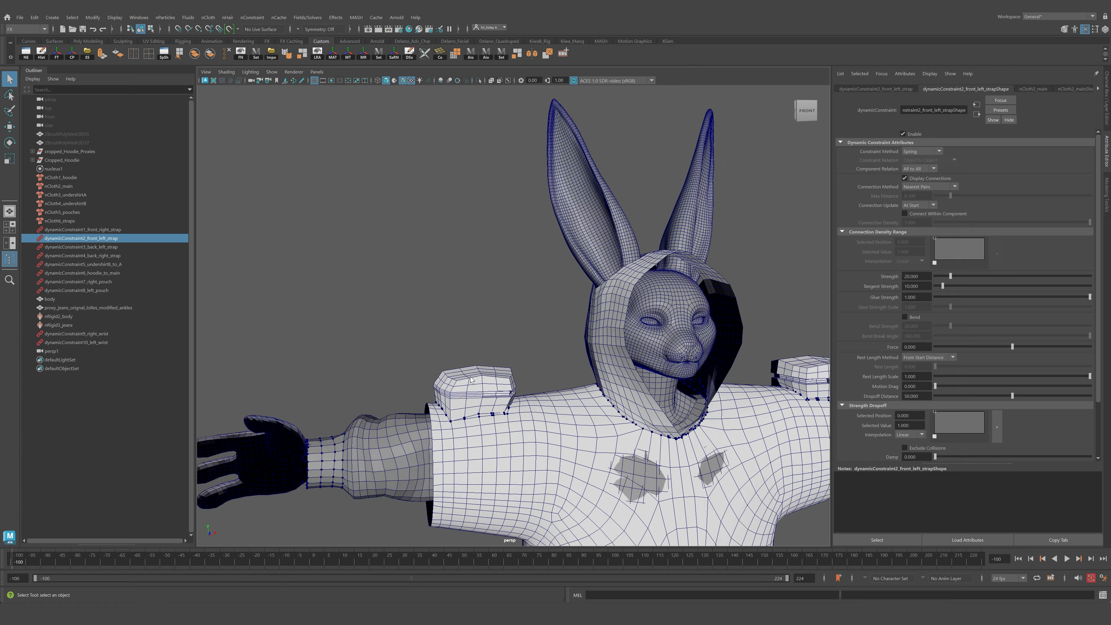
{"action": "left_click_drag", "start_coordinate": [470, 380], "coordinate": [499, 379], "text": "alt"}
{"action": "right_click_drag", "start_coordinate": [477, 375], "coordinate": [496, 387], "text": "alt"}
{"action": "middle_click_drag", "start_coordinate": [496, 387], "coordinate": [532, 281], "text": "alt"}
{"action": "left_click_drag", "start_coordinate": [532, 280], "coordinate": [460, 297], "text": "alt"}
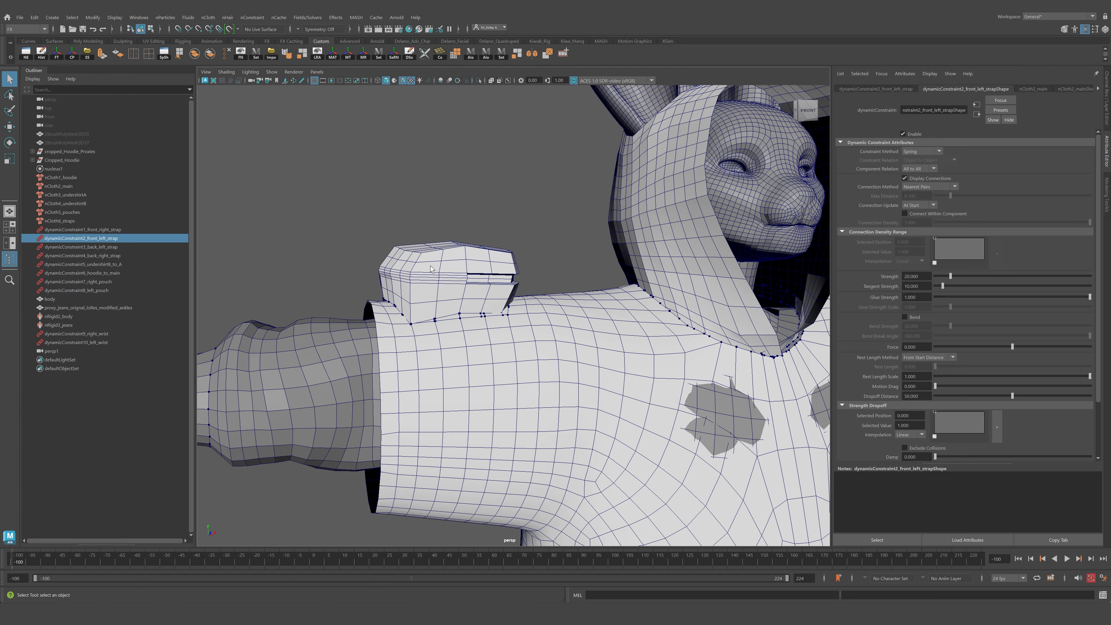
{"action": "left_click", "coordinate": [449, 272]}
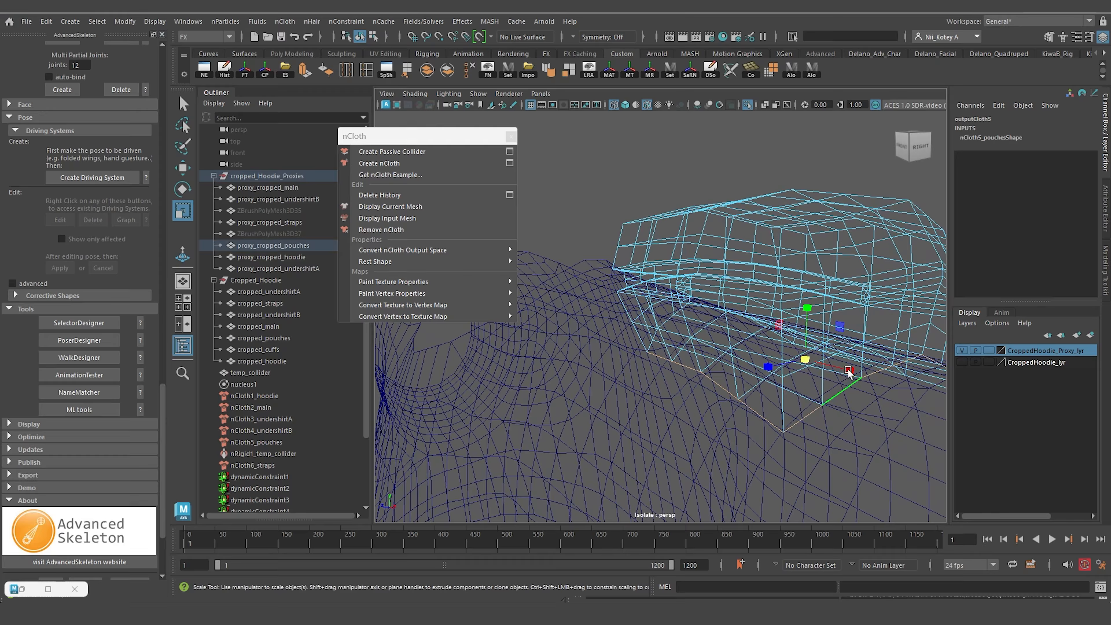
{"action": "left_click_drag", "start_coordinate": [849, 373], "coordinate": [855, 324], "text": "alt"}
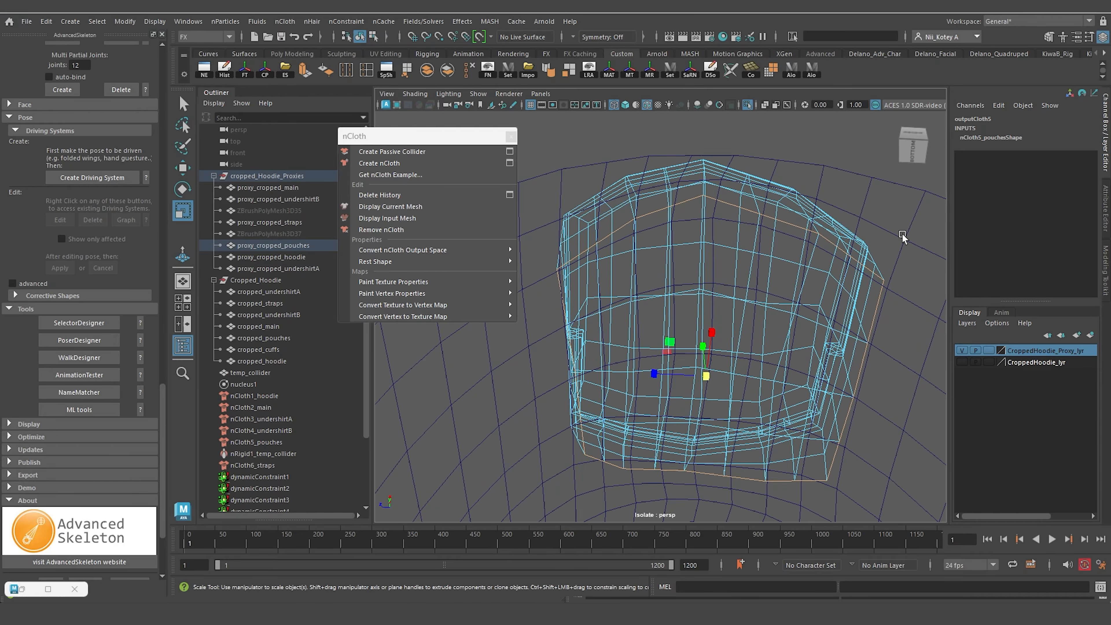
Select the pouch's bottom vertices and the shirt beneath it, then create a Component to Component constraint.
{"action": "right_click_drag", "start_coordinate": [902, 227], "coordinate": [902, 198]}
{"action": "left_click_drag", "start_coordinate": [692, 221], "coordinate": [620, 284], "text": "alt"}
{"action": "left_click_drag", "start_coordinate": [673, 334], "coordinate": [647, 237], "text": "alt"}
{"action": "left_click_drag", "start_coordinate": [780, 235], "coordinate": [888, 367], "text": "alt"}
{"action": "left_click", "coordinate": [365, 23]}
{"action": "left_click", "coordinate": [369, 83]}
{"action": "scroll", "coordinate": [744, 342], "scroll_direction": "down", "scroll_amount": 6}
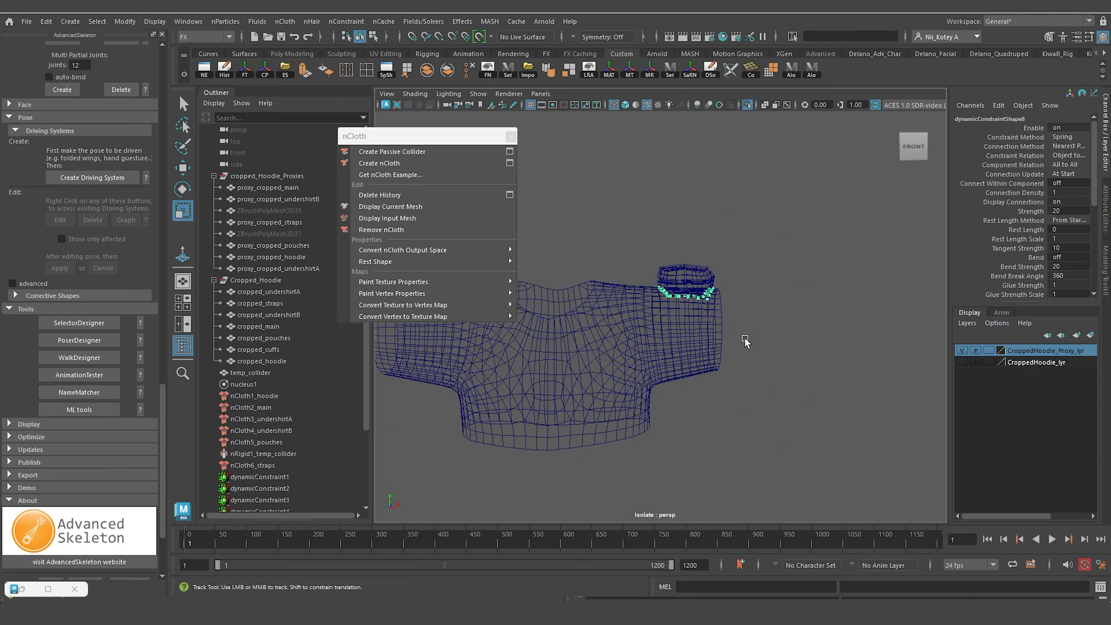
{"action": "middle_click_drag", "start_coordinate": [744, 342], "coordinate": [923, 302], "text": "alt"}
Isolate the pouch proxy to inspect its constraint points, then show the full model again.
{"action": "left_click", "coordinate": [747, 105]}
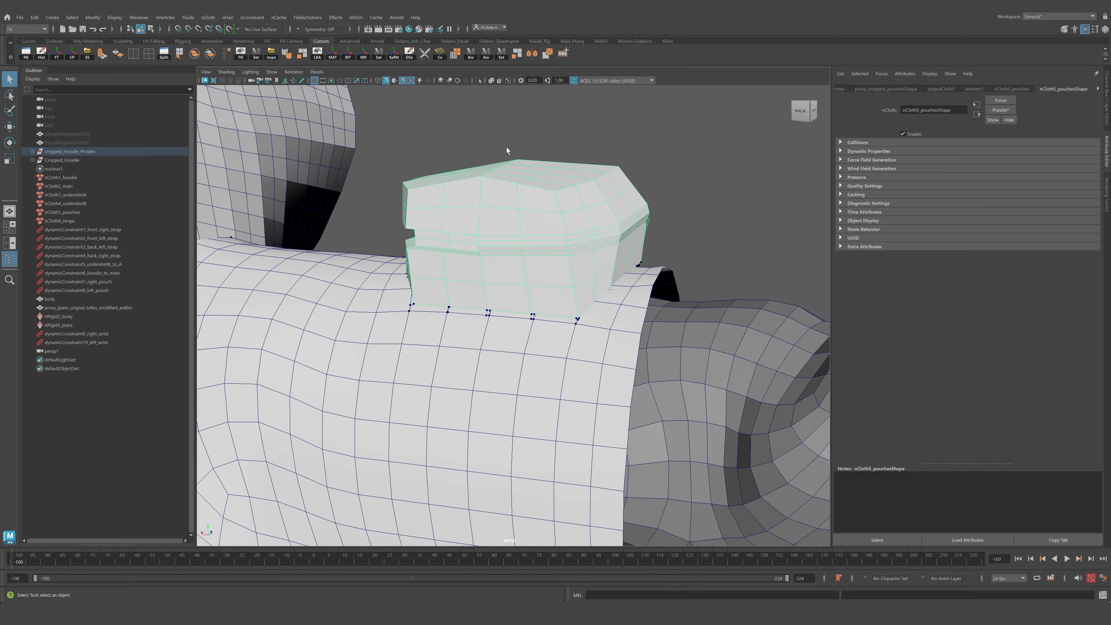
{"action": "left_click", "coordinate": [478, 81]}
{"action": "left_click_drag", "start_coordinate": [459, 245], "coordinate": [503, 247], "text": "alt"}
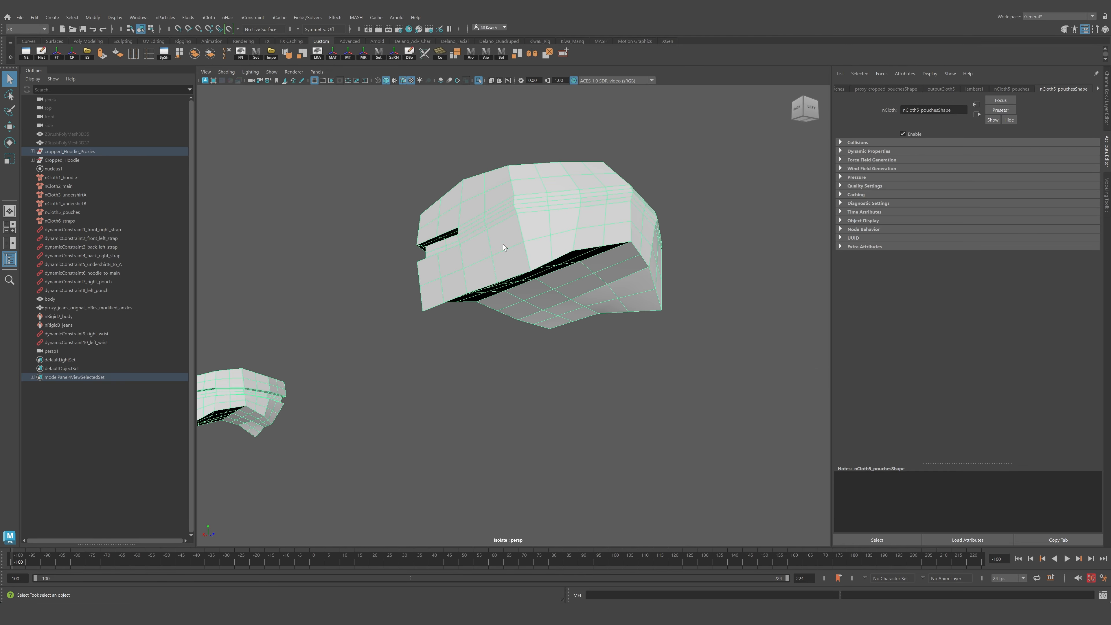
{"action": "left_click", "coordinate": [478, 81]}
{"action": "left_click_drag", "start_coordinate": [582, 302], "coordinate": [595, 303], "text": "alt"}
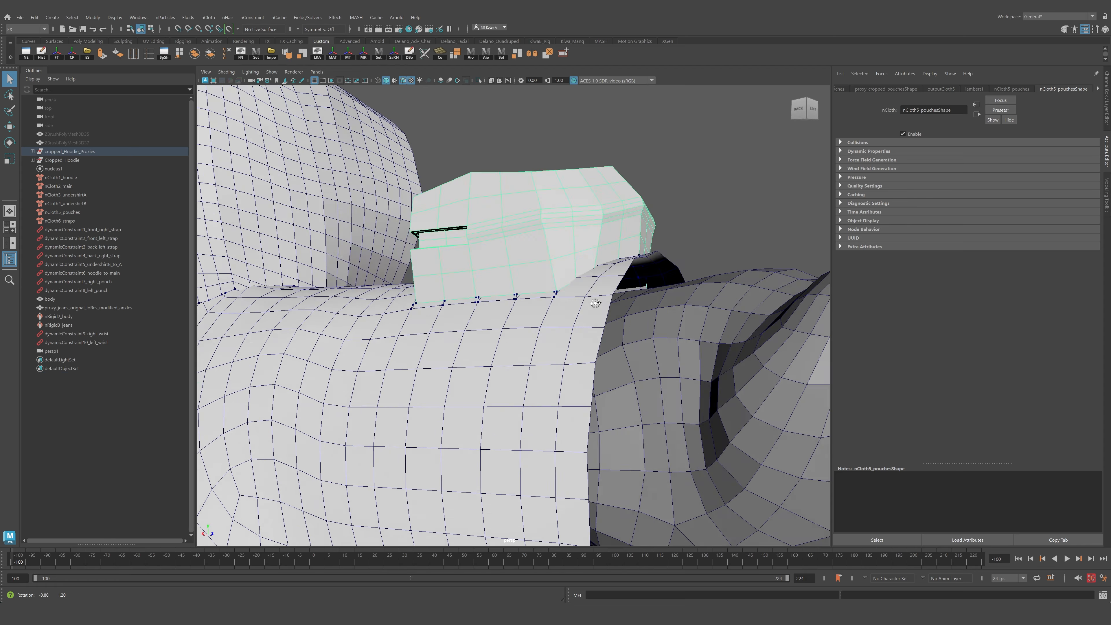
{"action": "left_click", "coordinate": [506, 343]}
{"action": "left_click_drag", "start_coordinate": [506, 335], "coordinate": [630, 377], "text": "alt"}
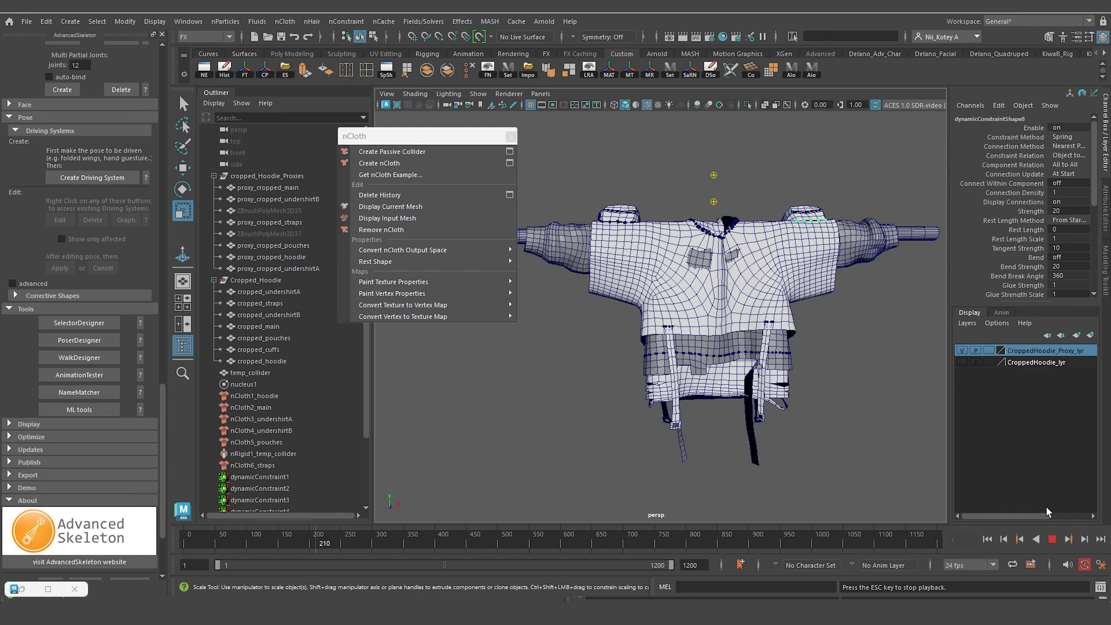
Play the simulation and orbit around the character to review how the hoodie cloth moves.
{"action": "left_click_drag", "start_coordinate": [673, 259], "coordinate": [789, 247], "text": "alt"}
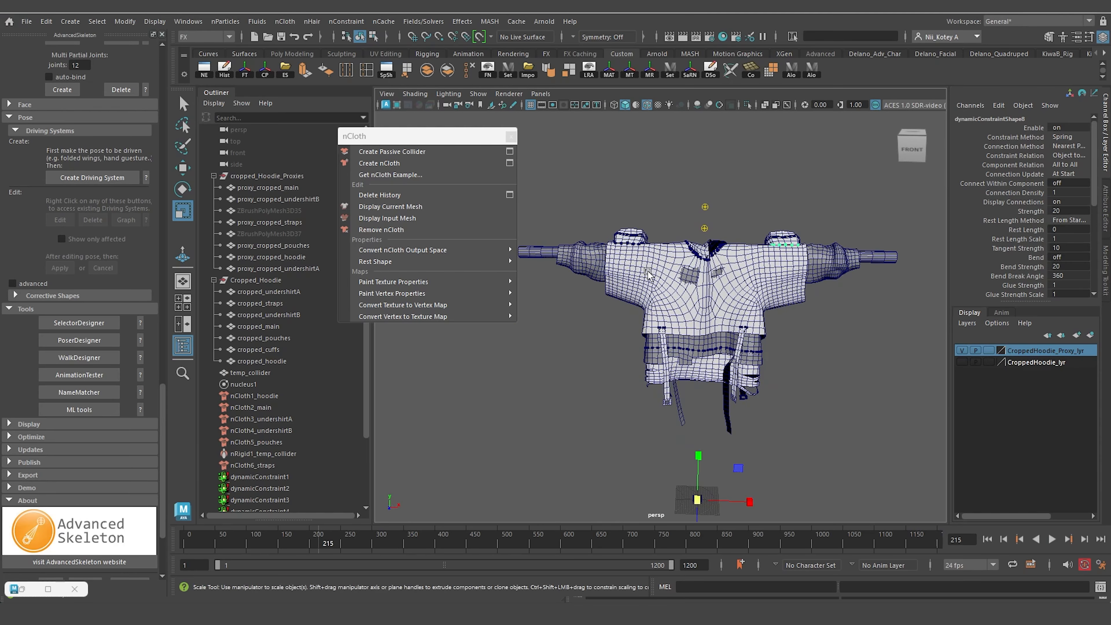
{"action": "left_click_drag", "start_coordinate": [648, 274], "coordinate": [868, 301], "text": "alt"}
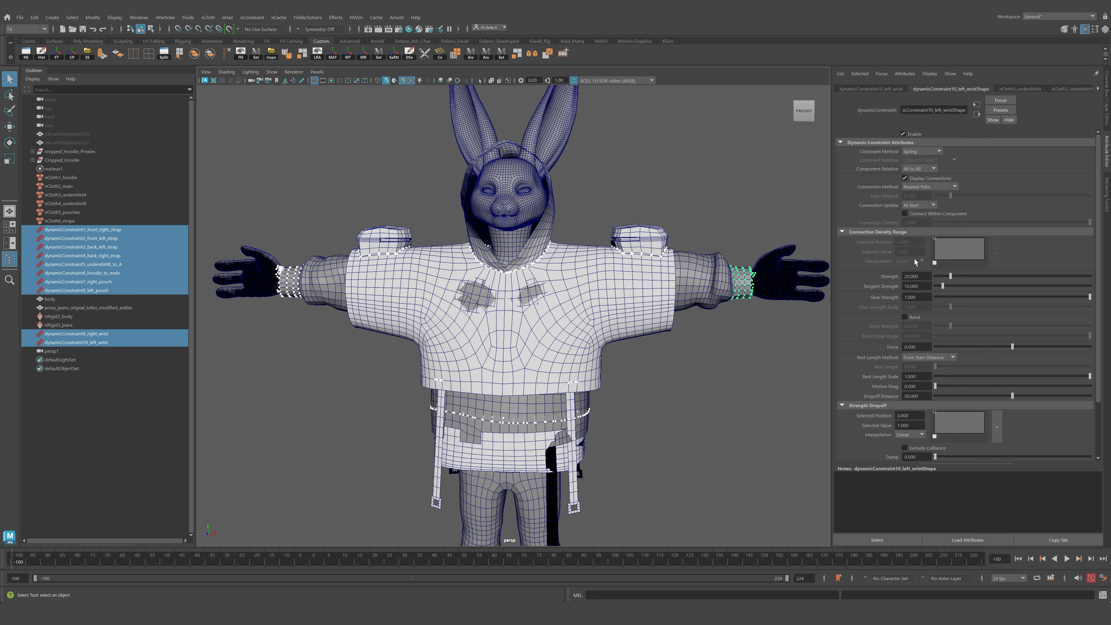
{"action": "left_click", "coordinate": [79, 231]}
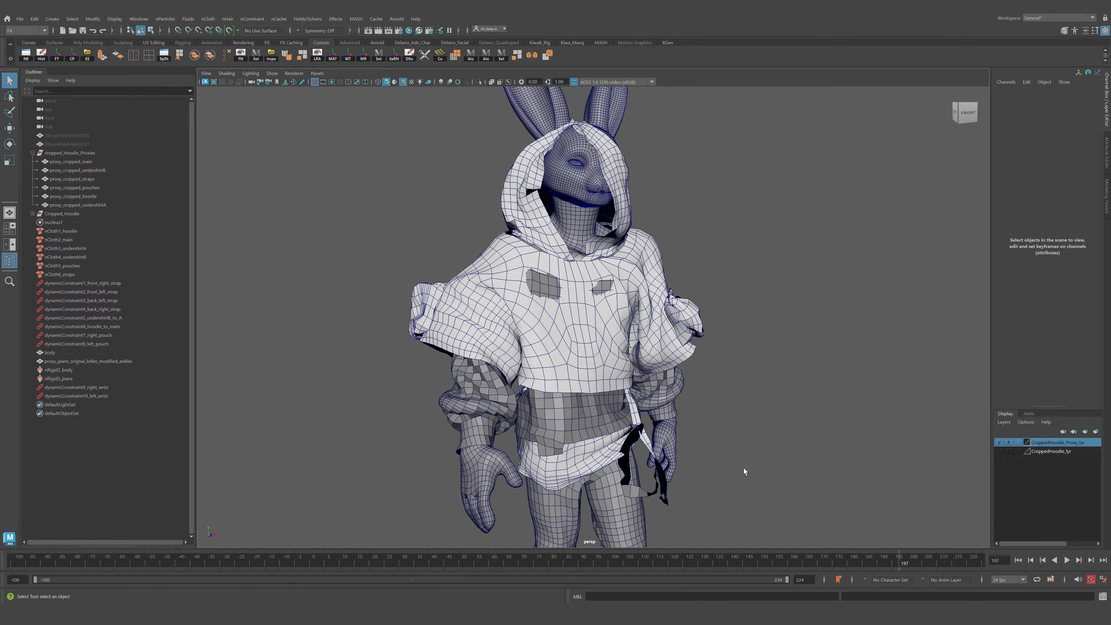
{"action": "left_click_drag", "start_coordinate": [744, 468], "coordinate": [788, 462], "text": "alt"}
{"action": "left_click_drag", "start_coordinate": [906, 559], "coordinate": [768, 565]}
{"action": "left_click_drag", "start_coordinate": [455, 462], "coordinate": [520, 491], "text": "alt"}
{"action": "left_click_drag", "start_coordinate": [752, 554], "coordinate": [631, 566]}
{"action": "left_click", "coordinate": [91, 562]}
{"action": "key", "text": "alt+v"}
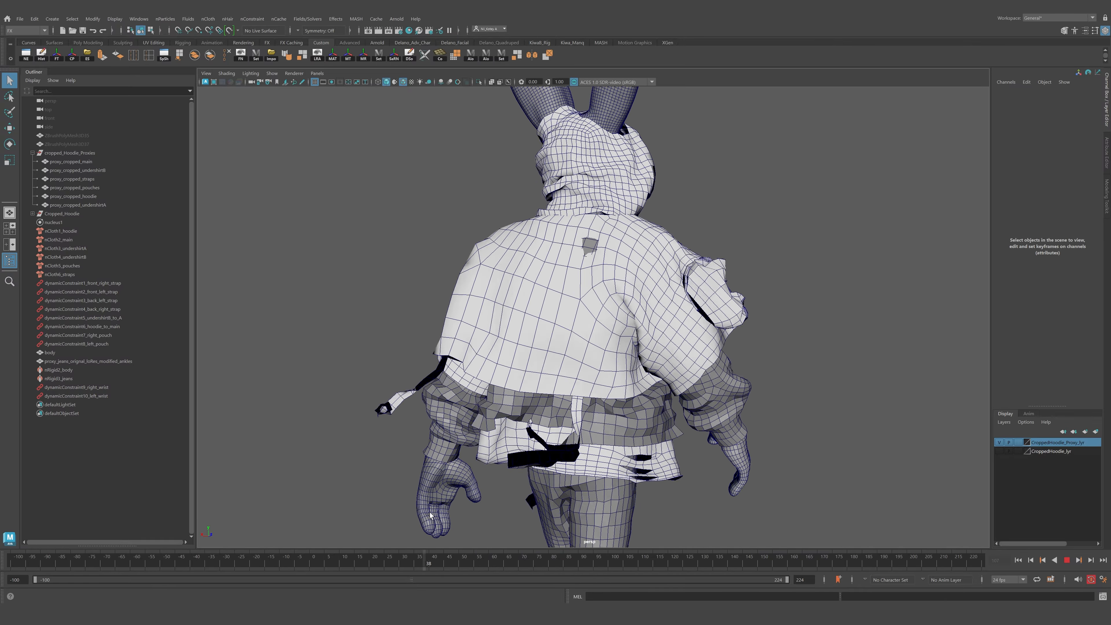
{"action": "key", "text": "alt+v"}
{"action": "left_click_drag", "start_coordinate": [507, 505], "coordinate": [525, 525], "text": "alt"}
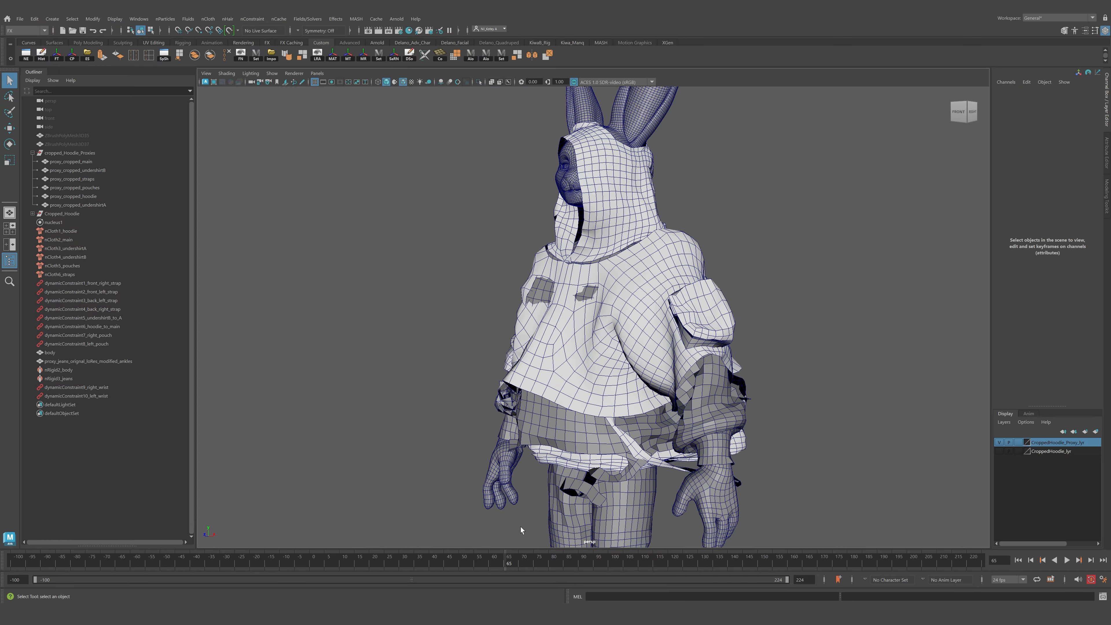
{"action": "key", "text": "alt+v"}
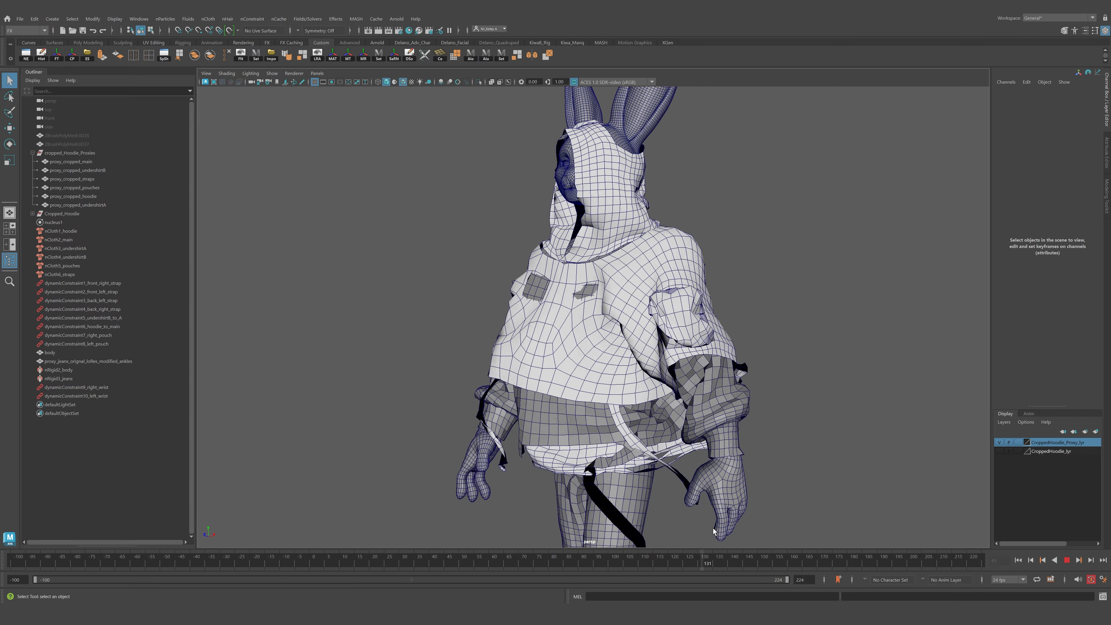
{"action": "key", "text": "alt+v"}
{"action": "scroll", "coordinate": [686, 441], "scroll_direction": "up", "scroll_amount": 4}
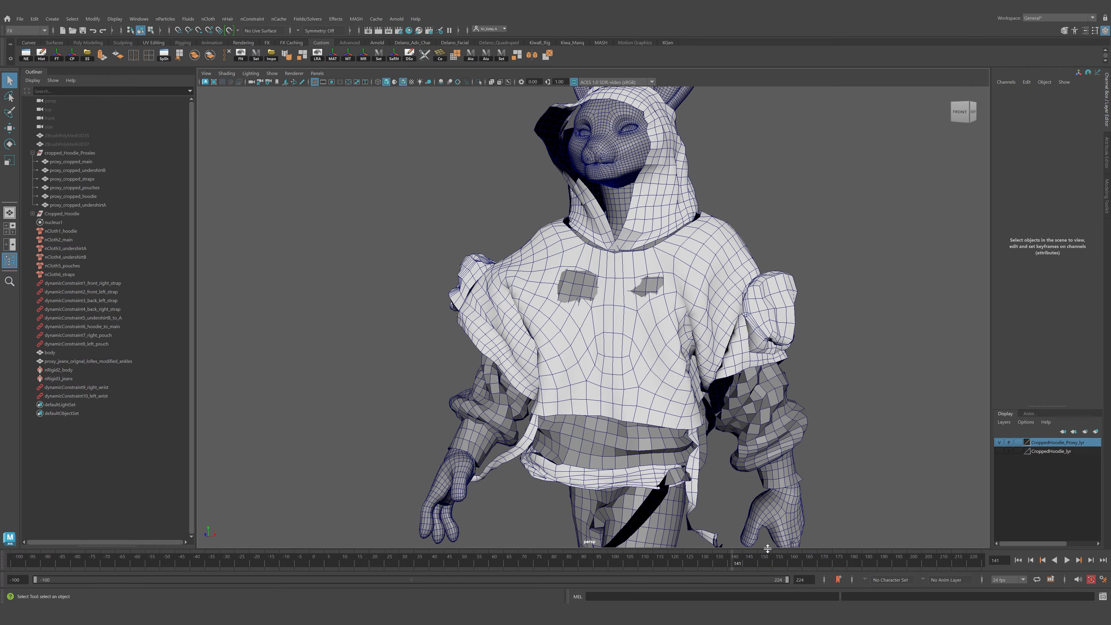
{"action": "key", "text": "alt+v"}
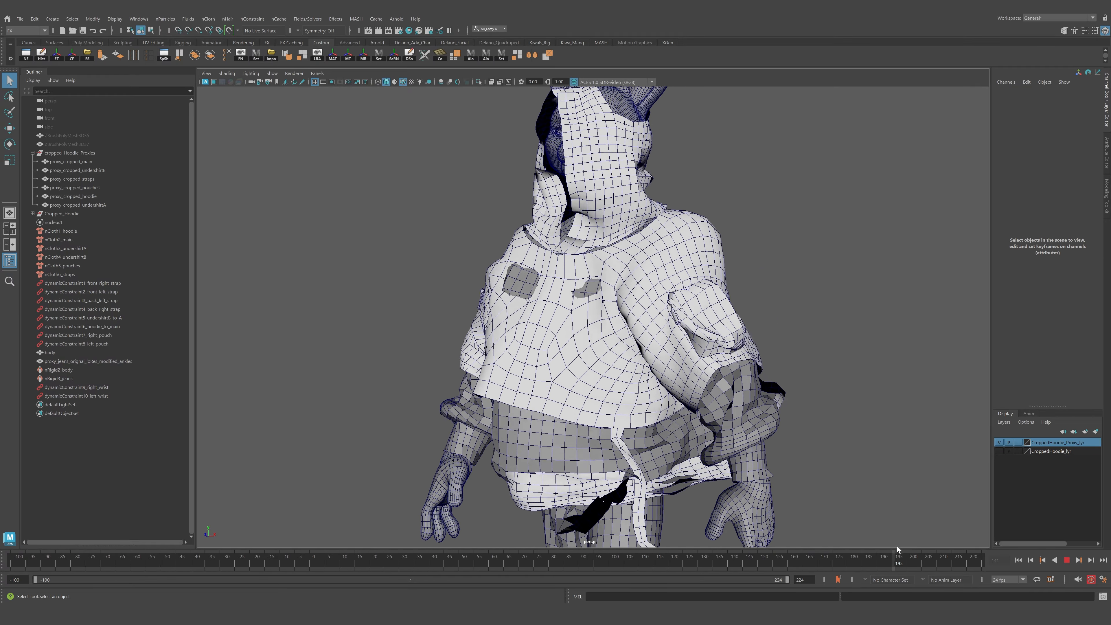
{"action": "key", "text": "alt+v"}
Isolate the hoodie proxies group and replay the simulation, orbiting to review the cloth behaviour.
{"action": "left_click", "coordinate": [62, 153]}
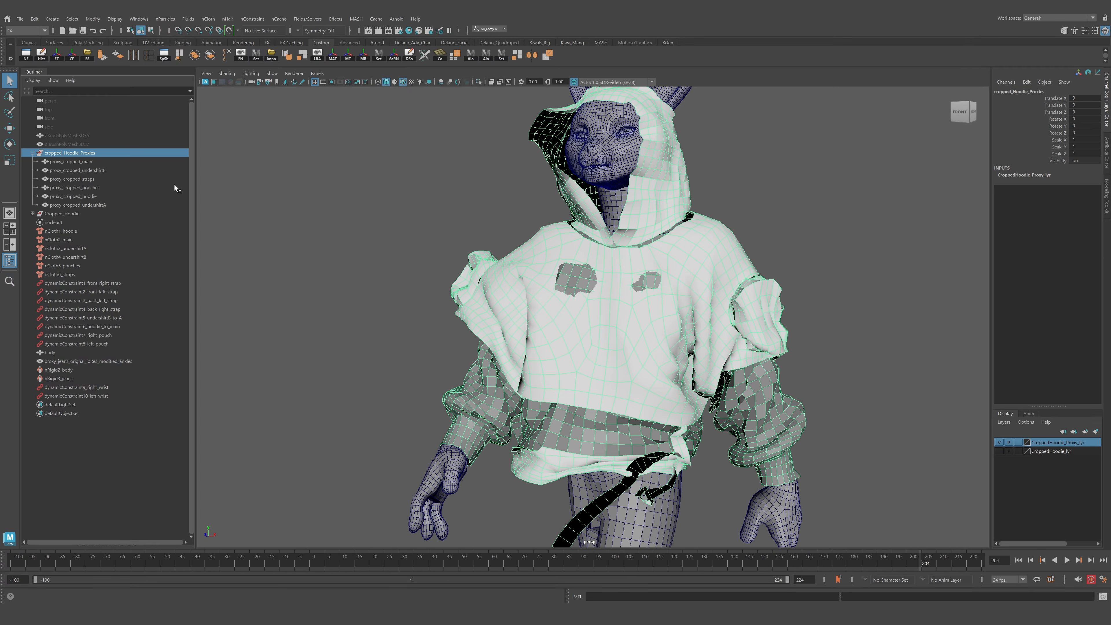
{"action": "left_click", "coordinate": [478, 82]}
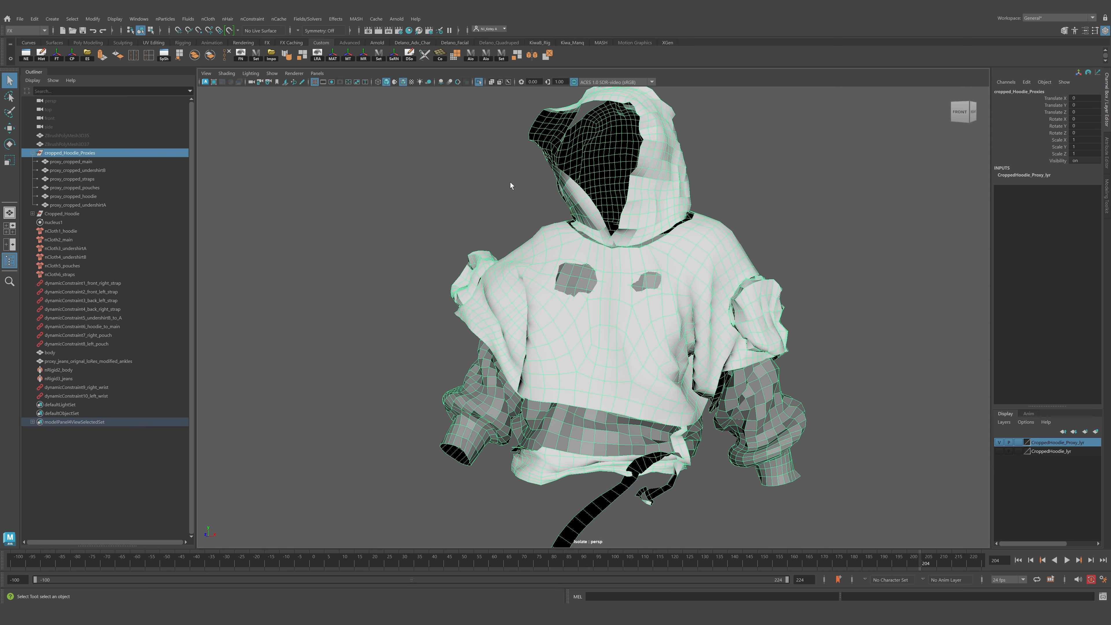
{"action": "left_click_drag", "start_coordinate": [510, 182], "coordinate": [515, 196], "text": "alt"}
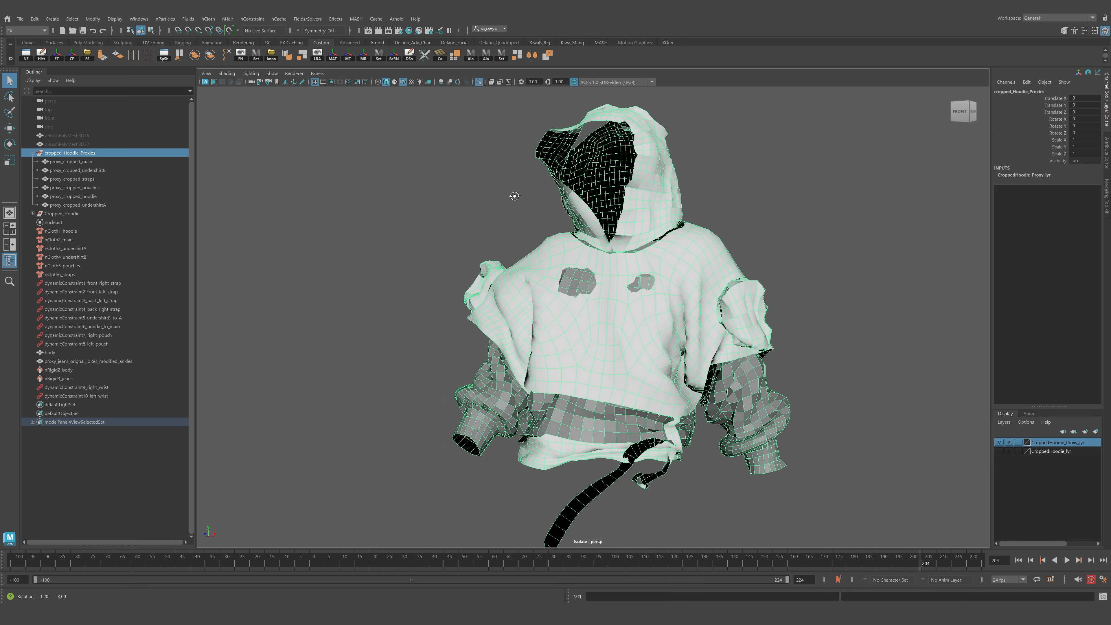
{"action": "left_click", "coordinate": [166, 558]}
{"action": "key", "text": "alt+v"}
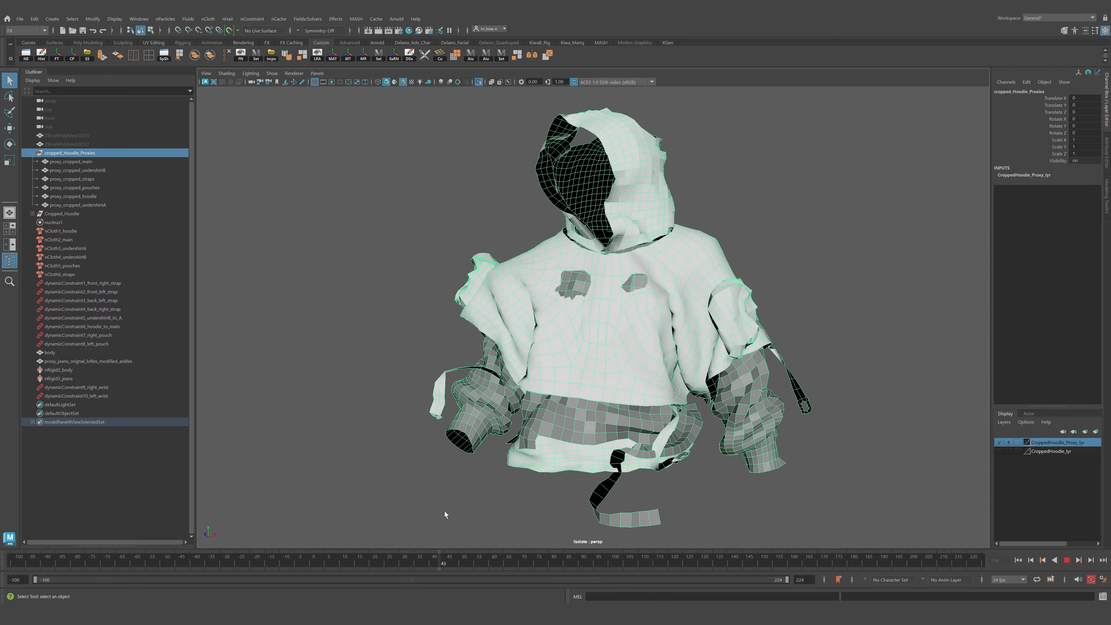
{"action": "key", "text": "alt+v"}
{"action": "left_click_drag", "start_coordinate": [459, 507], "coordinate": [544, 366], "text": "alt"}
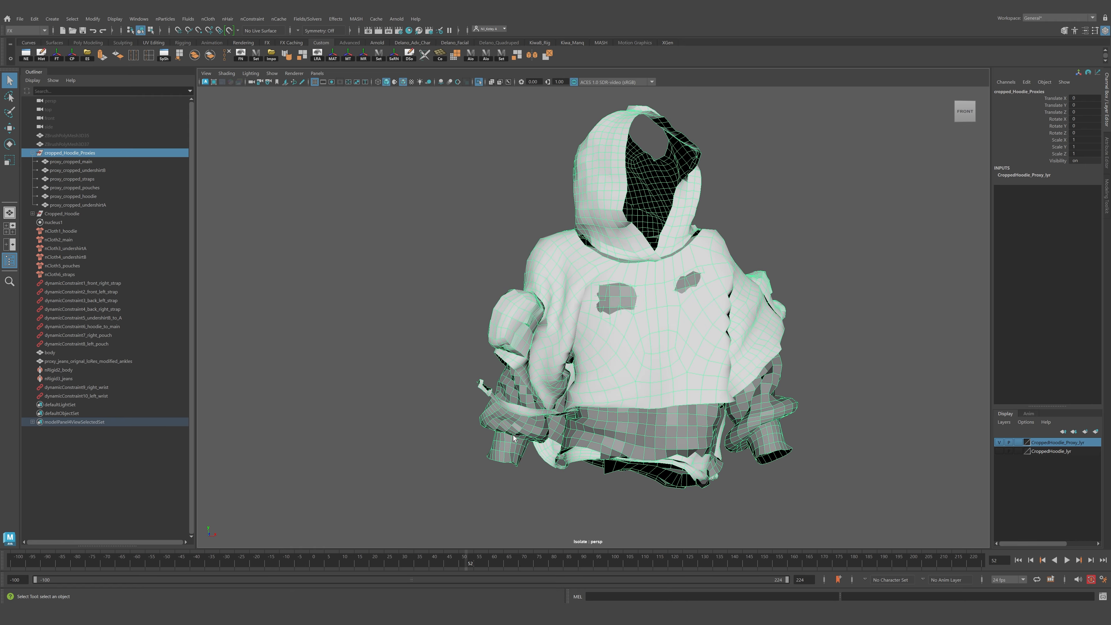
{"action": "key", "text": "alt+v"}
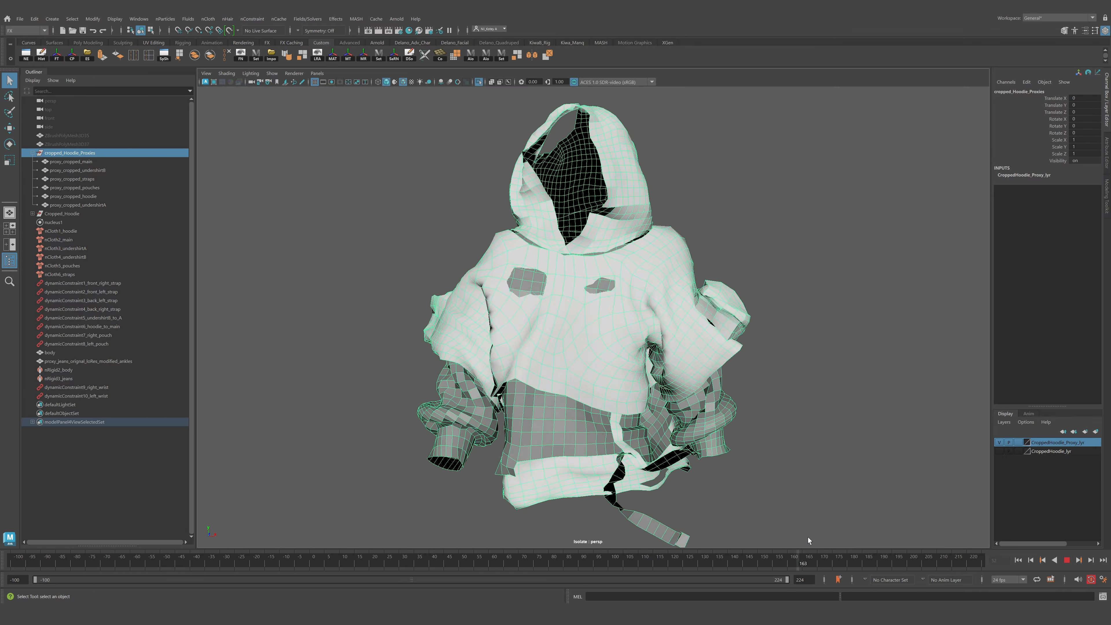
{"action": "key", "text": "alt+v"}
{"action": "left_click_drag", "start_coordinate": [472, 343], "coordinate": [639, 355], "text": "alt"}
{"action": "middle_click_drag", "start_coordinate": [640, 355], "coordinate": [610, 373], "text": "alt"}
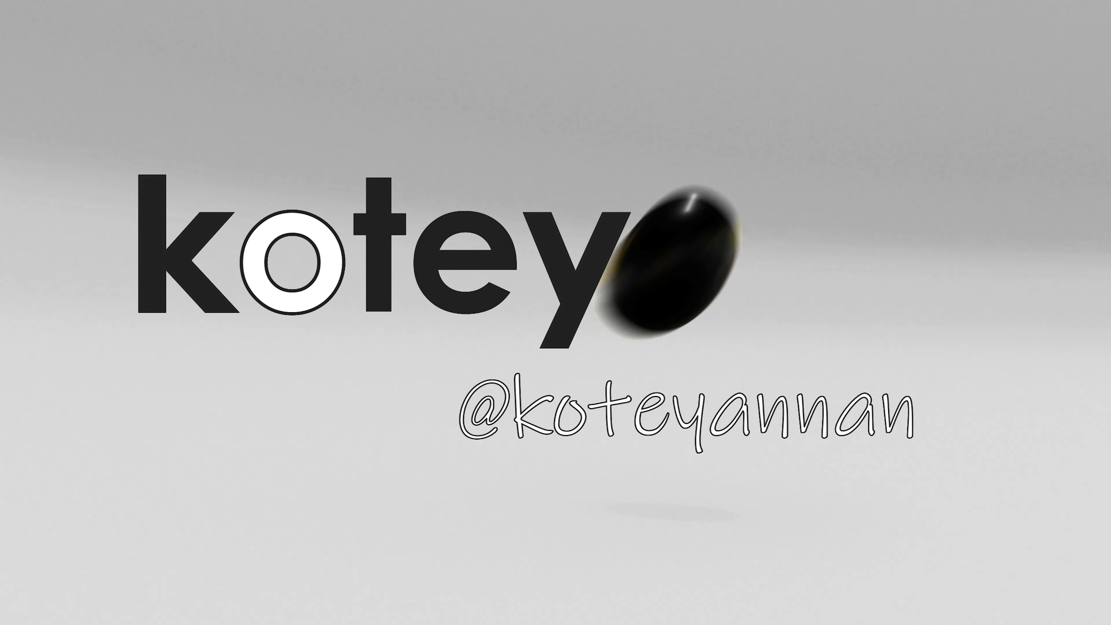